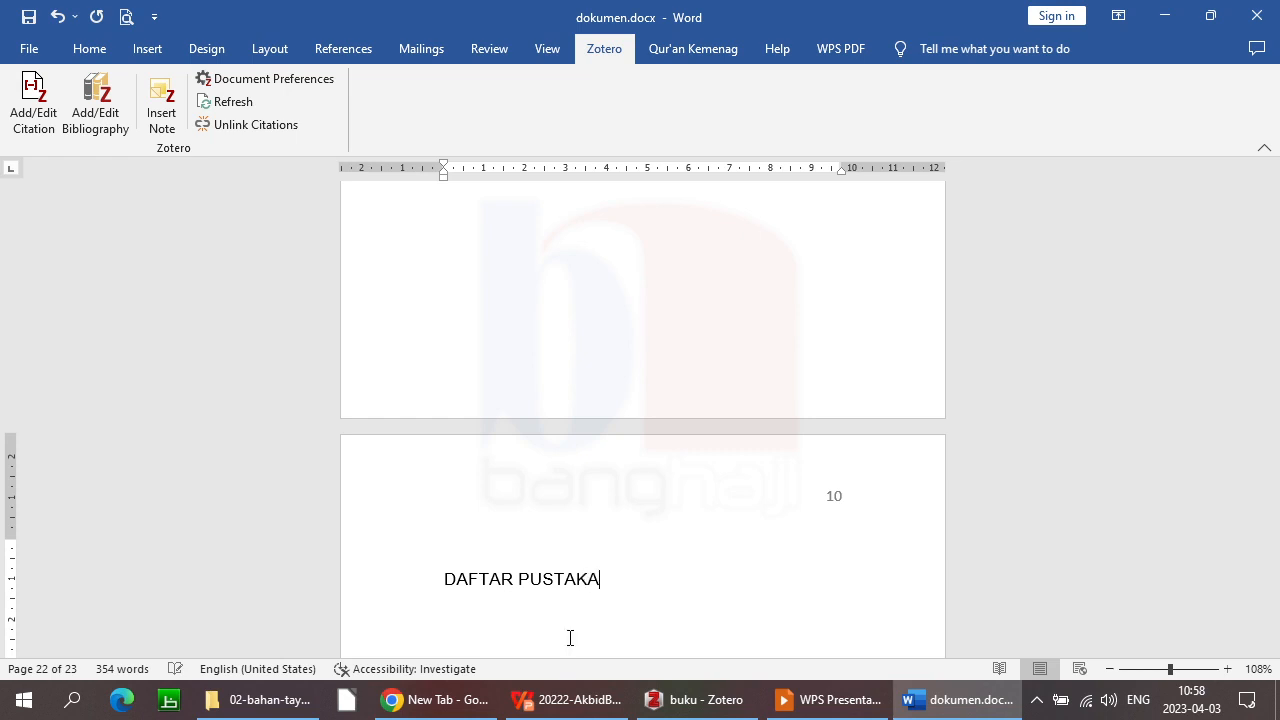
- Centre the DAFTAR PUSTAKA heading and add a left-aligned Buku subheading below it, followed by blank lines
key("ctrl+e")
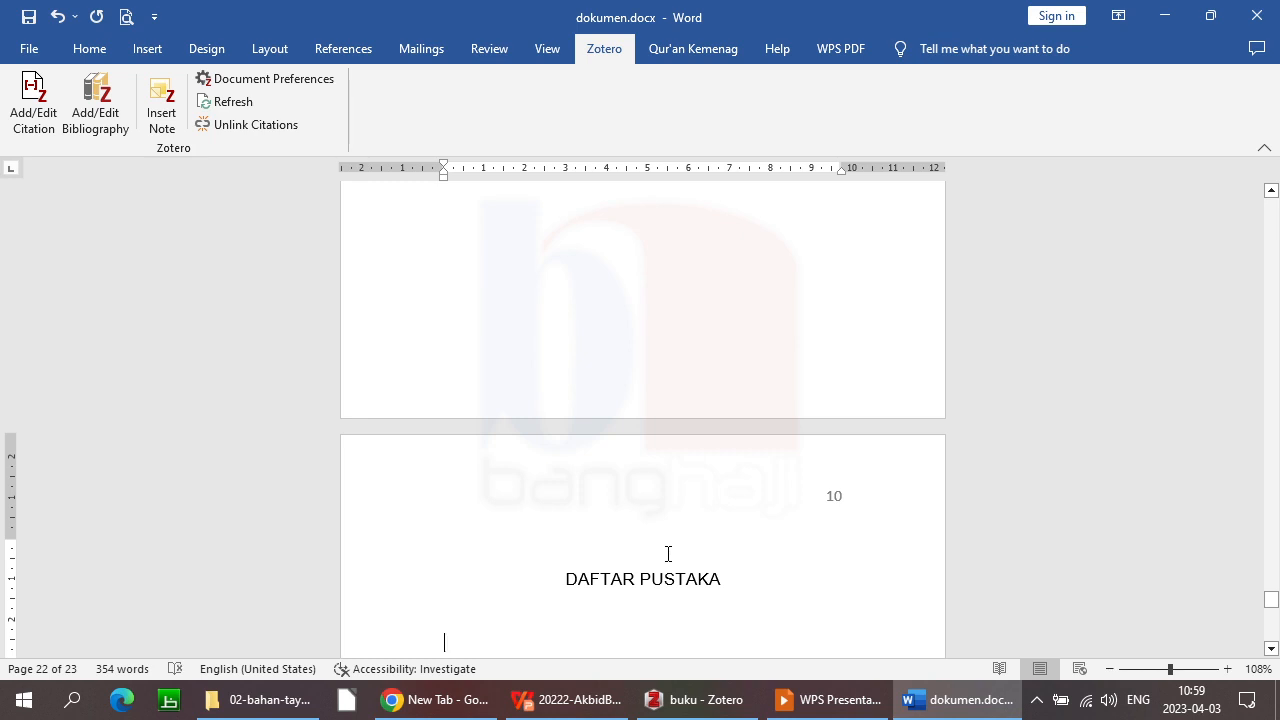
type("Buku")
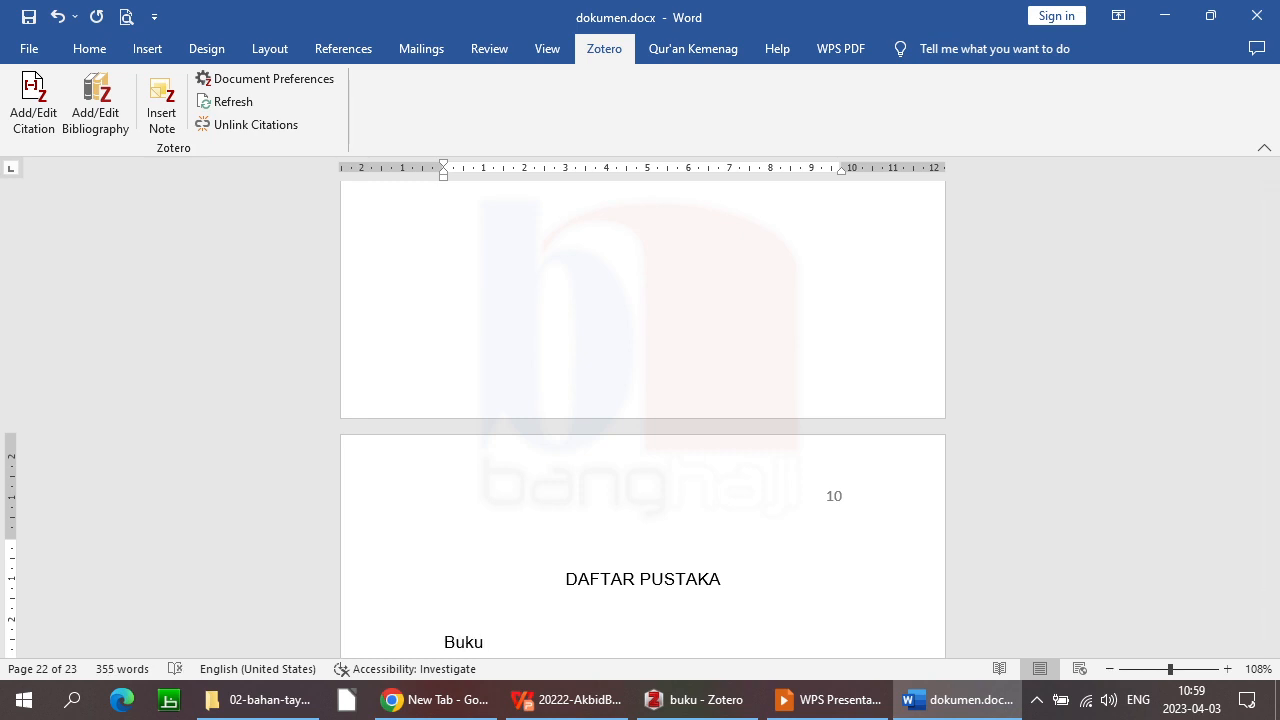
key("Return")
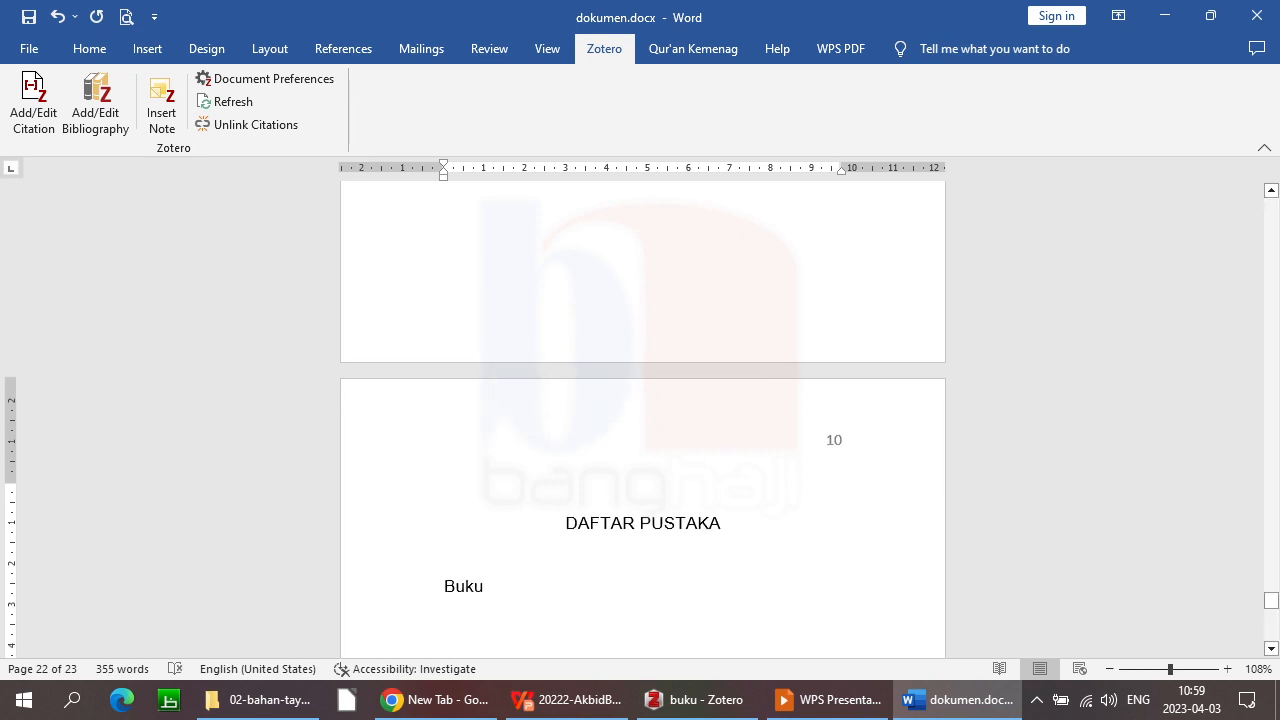
key("Return")
key("Return")
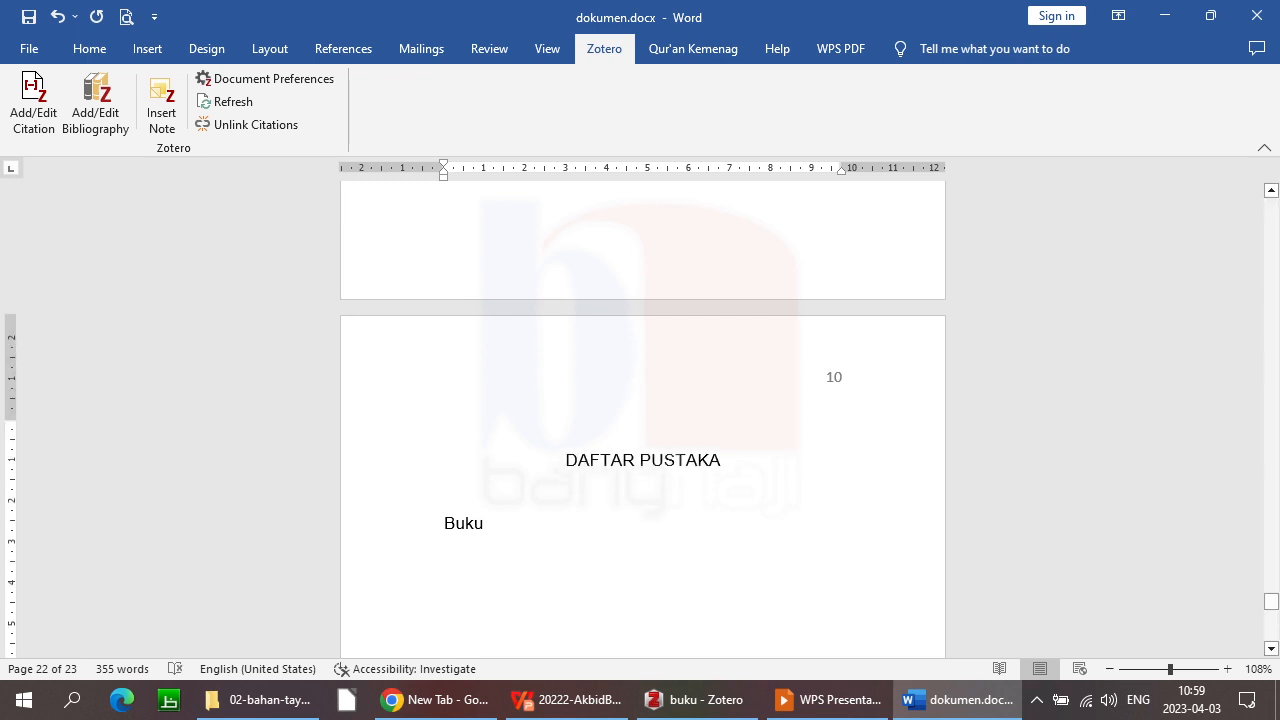
- Add the subheadings Jurnal and Website below Buku, leaving blank lines between them for the reference entries
type("Jurnal")
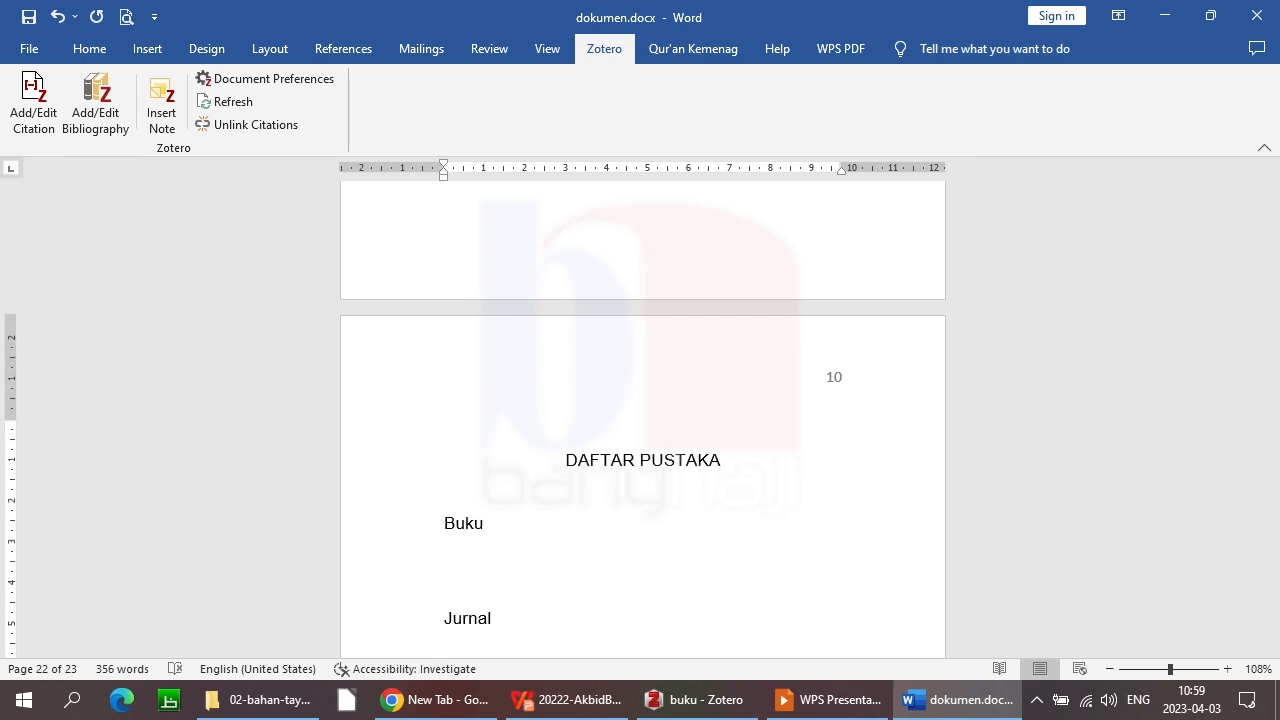
key("Return")
key("Return")
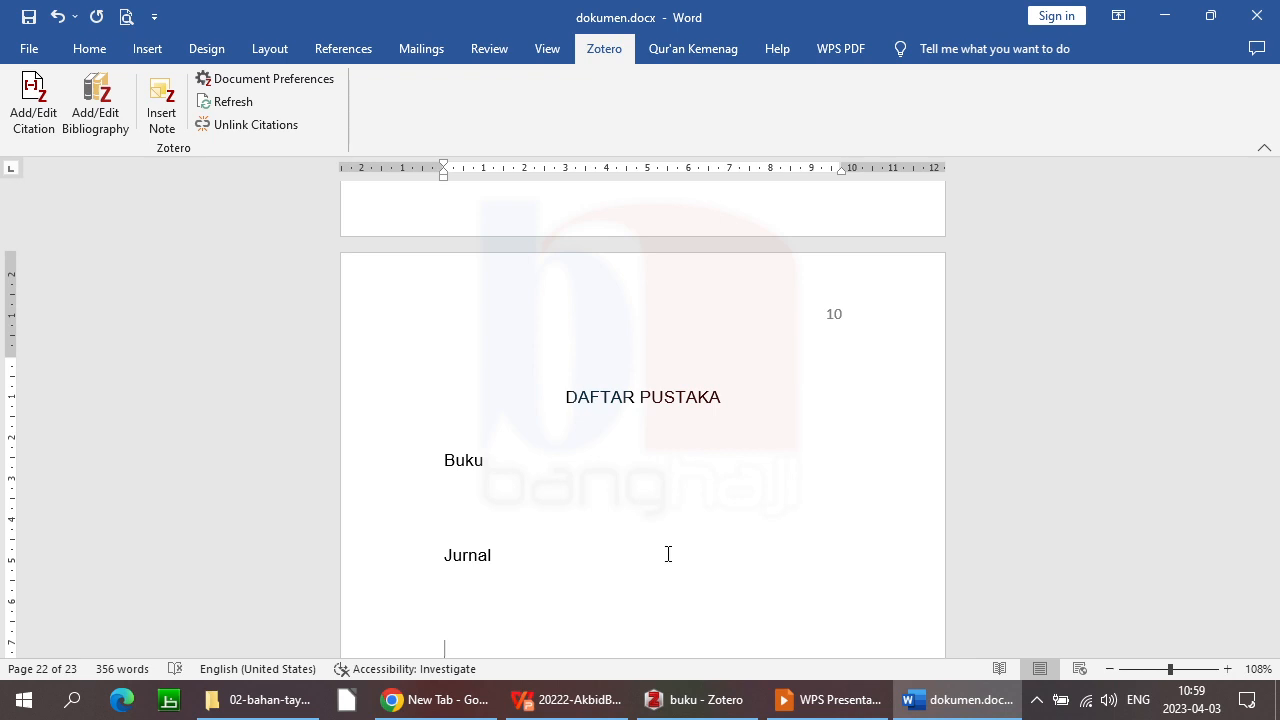
type("Webis")
key("BackSpace")
type("site")
key("Return")
key("Return")
key("BackSpace")
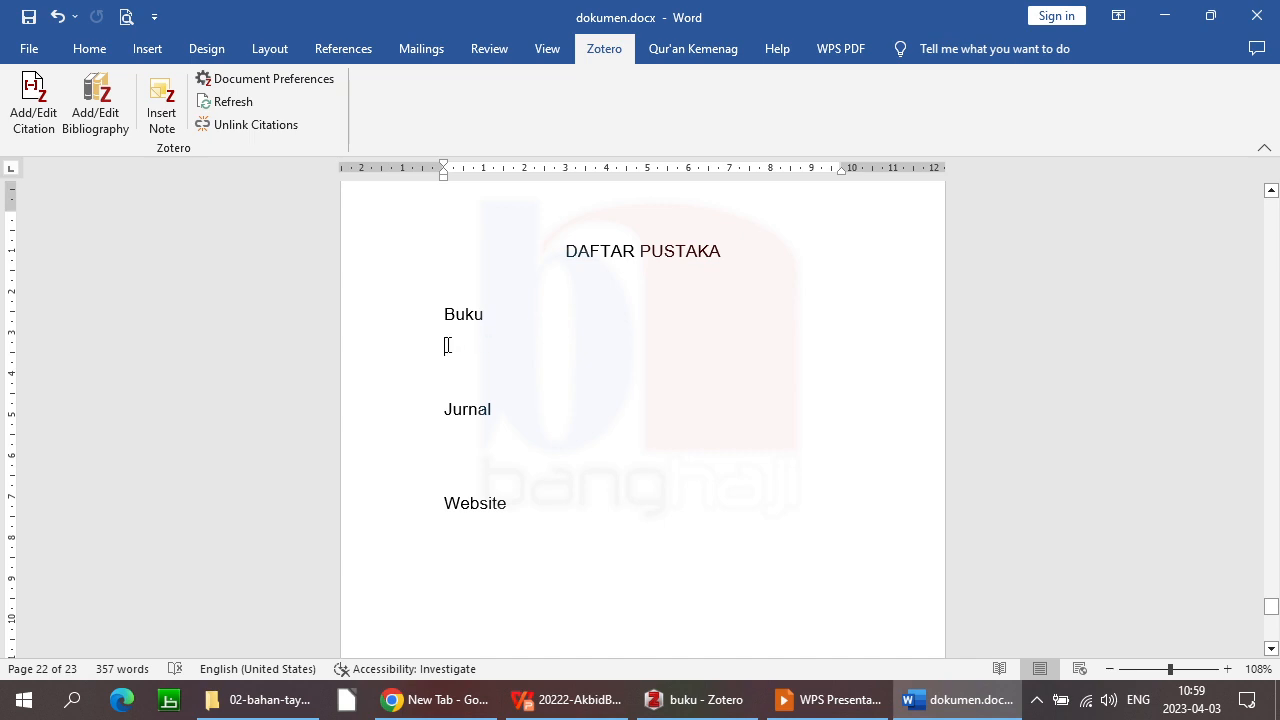
- In Zotero, copy the bibliography of the laporan-ta buku collection to the clipboard in American Psychological Association (APA) 7th edition style
key("alt+Tab")
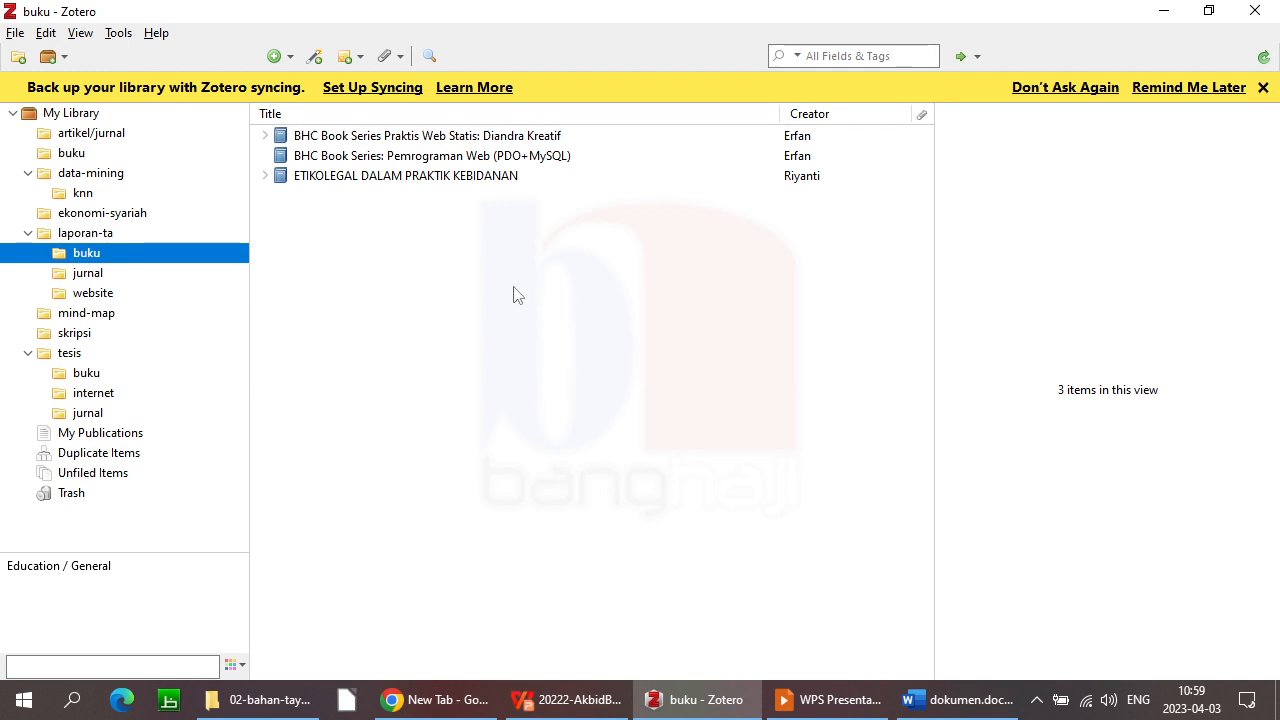
right_click(105, 258)
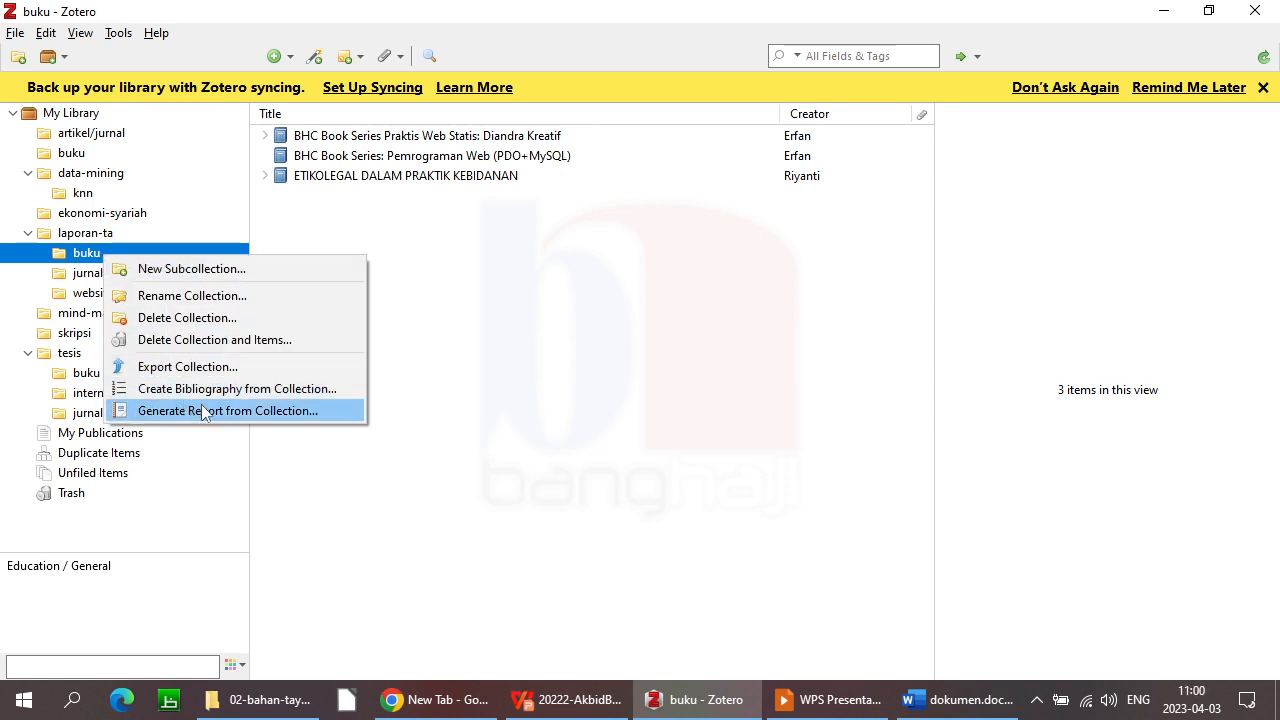
left_click(268, 392)
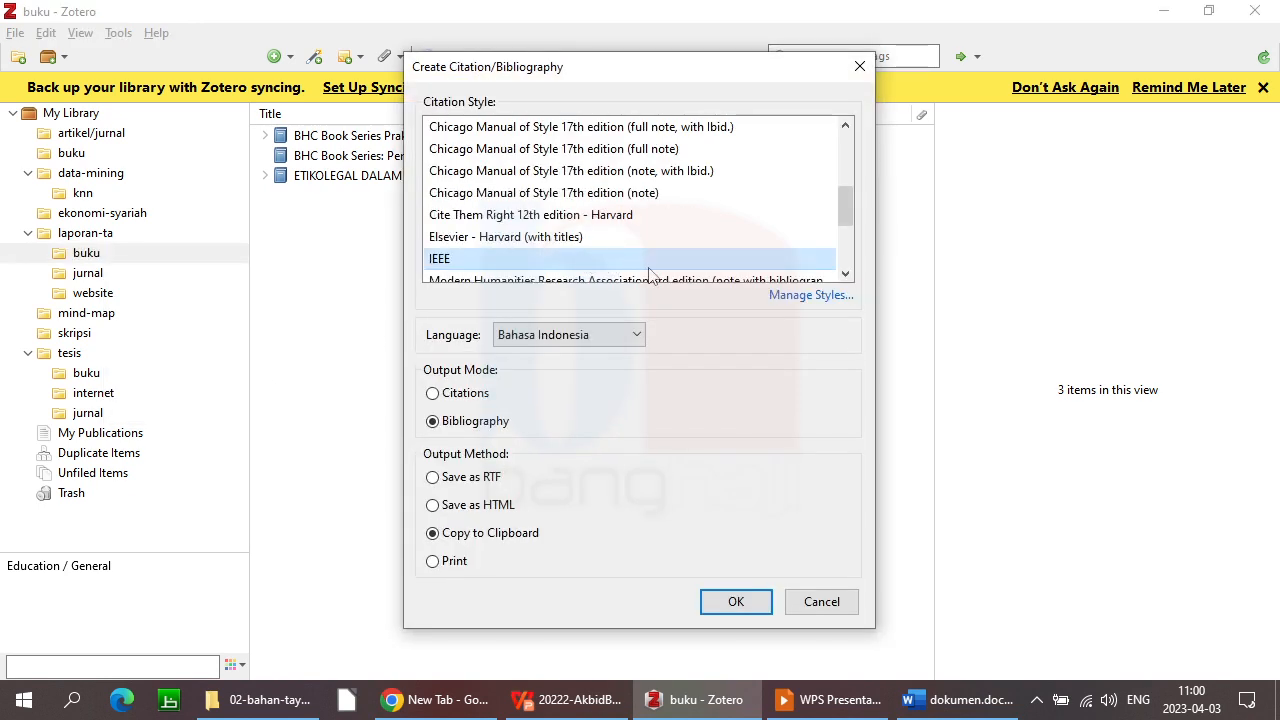
left_click_drag(851, 218, 851, 181)
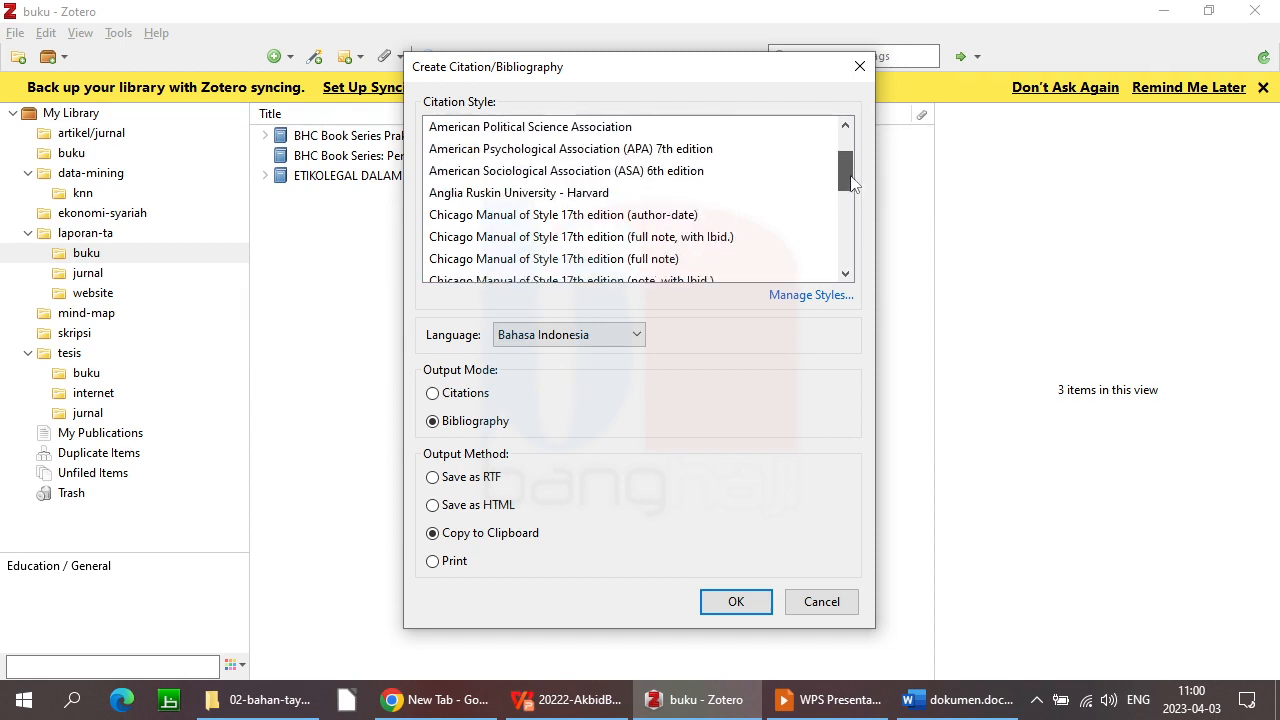
left_click(688, 155)
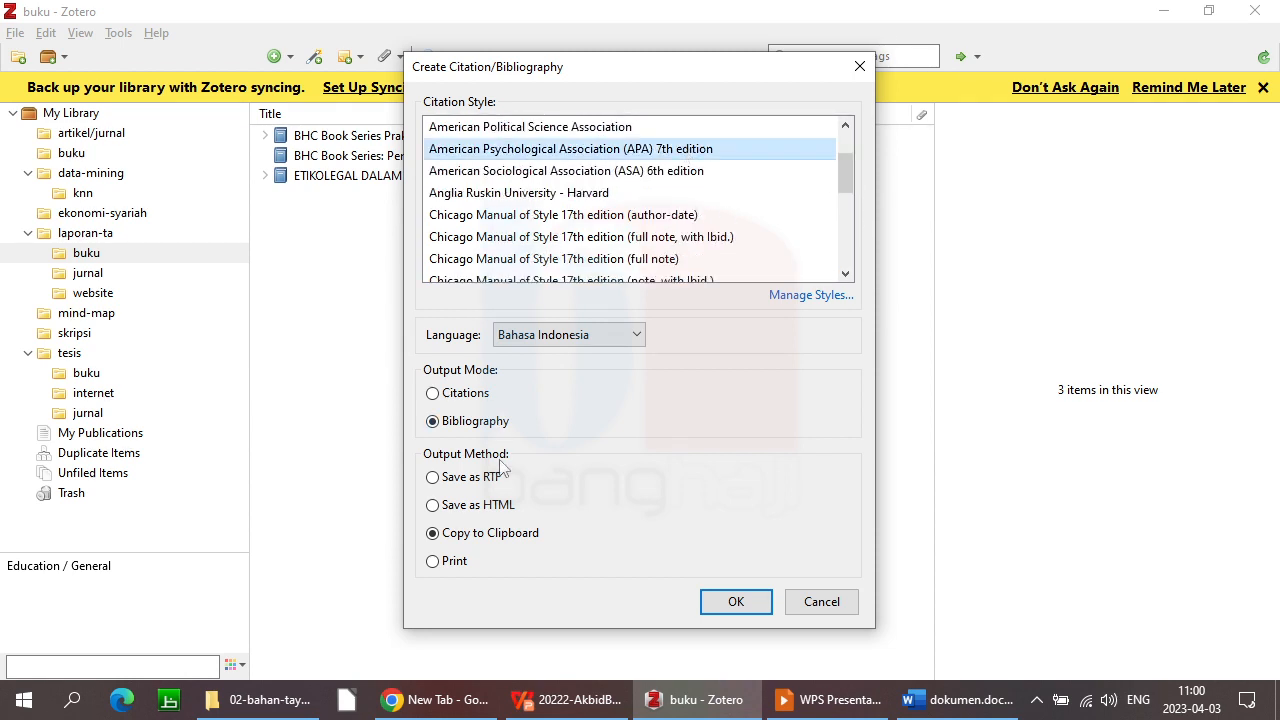
left_click(477, 428)
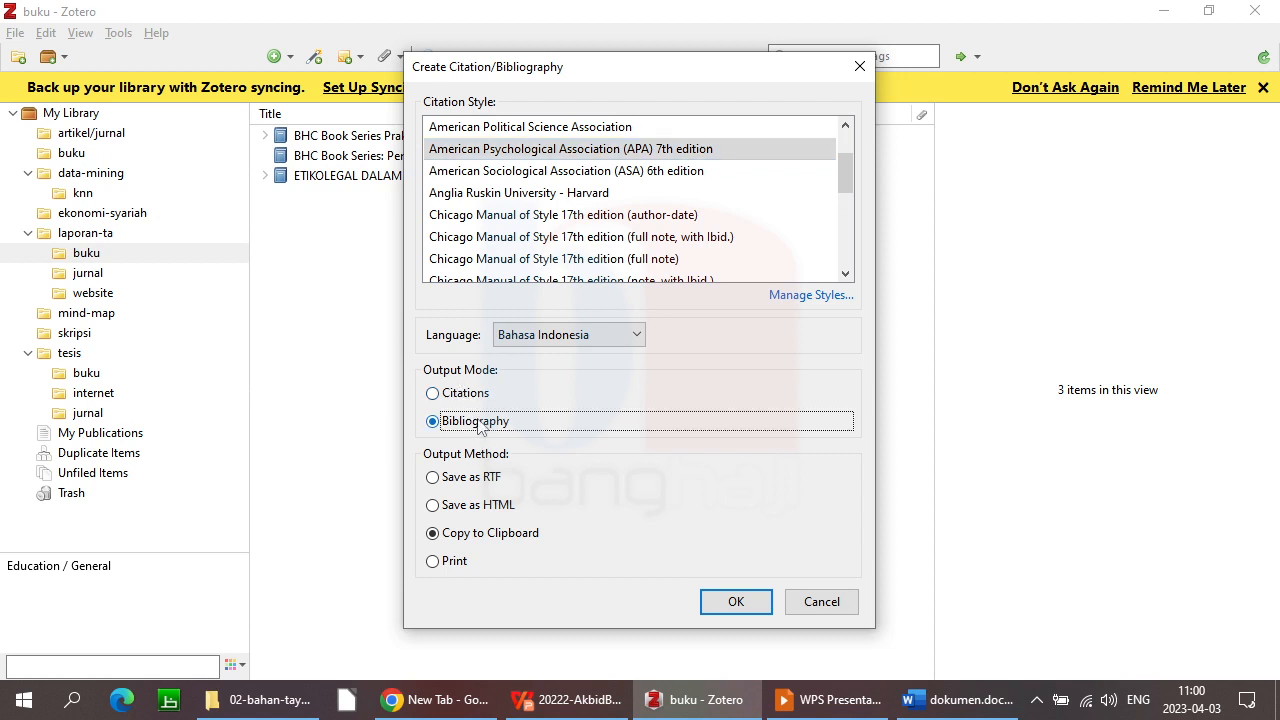
left_click(478, 537)
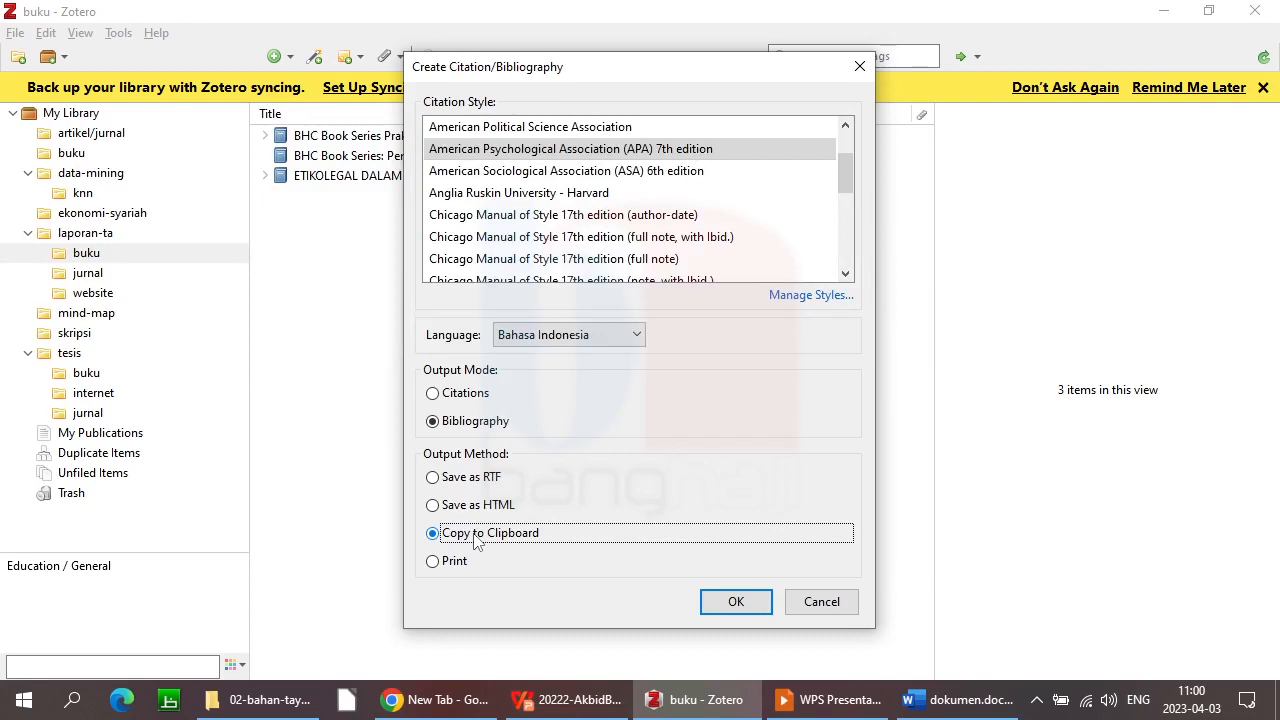
left_click(733, 606)
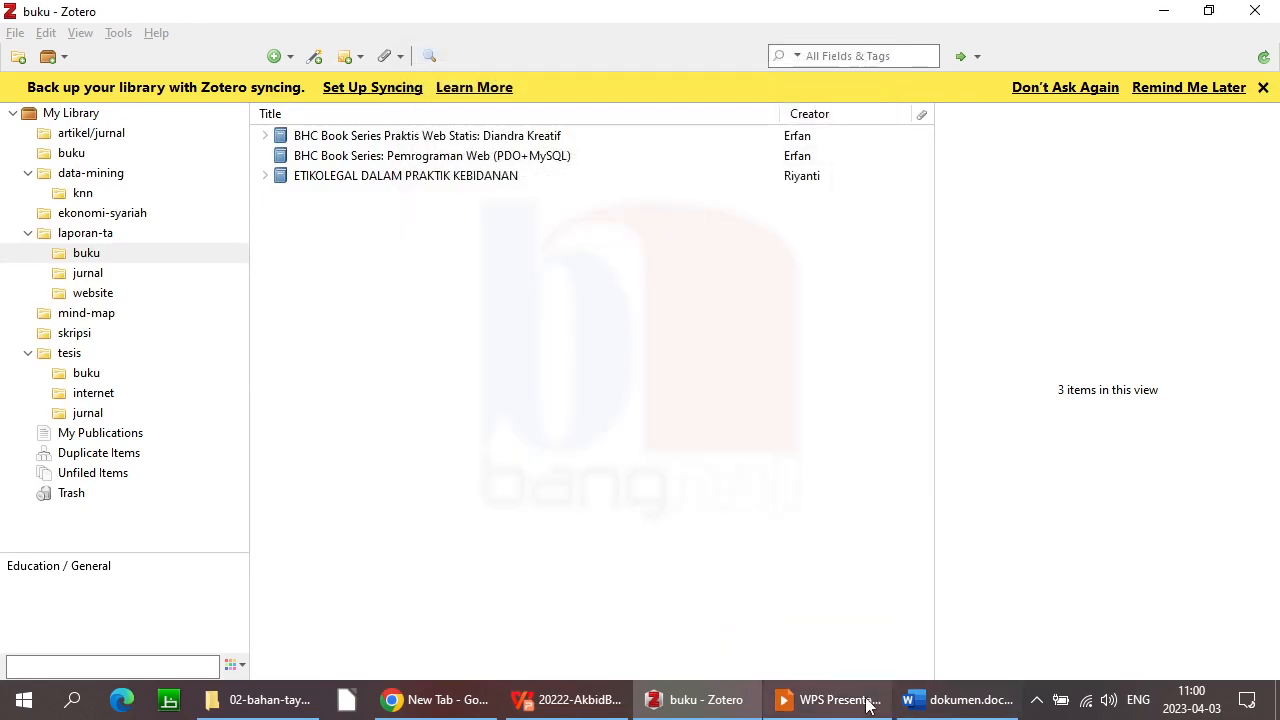
- Switch to the Word document, paste the book bibliography under Buku and set its entries to single line spacing
left_click(948, 712)
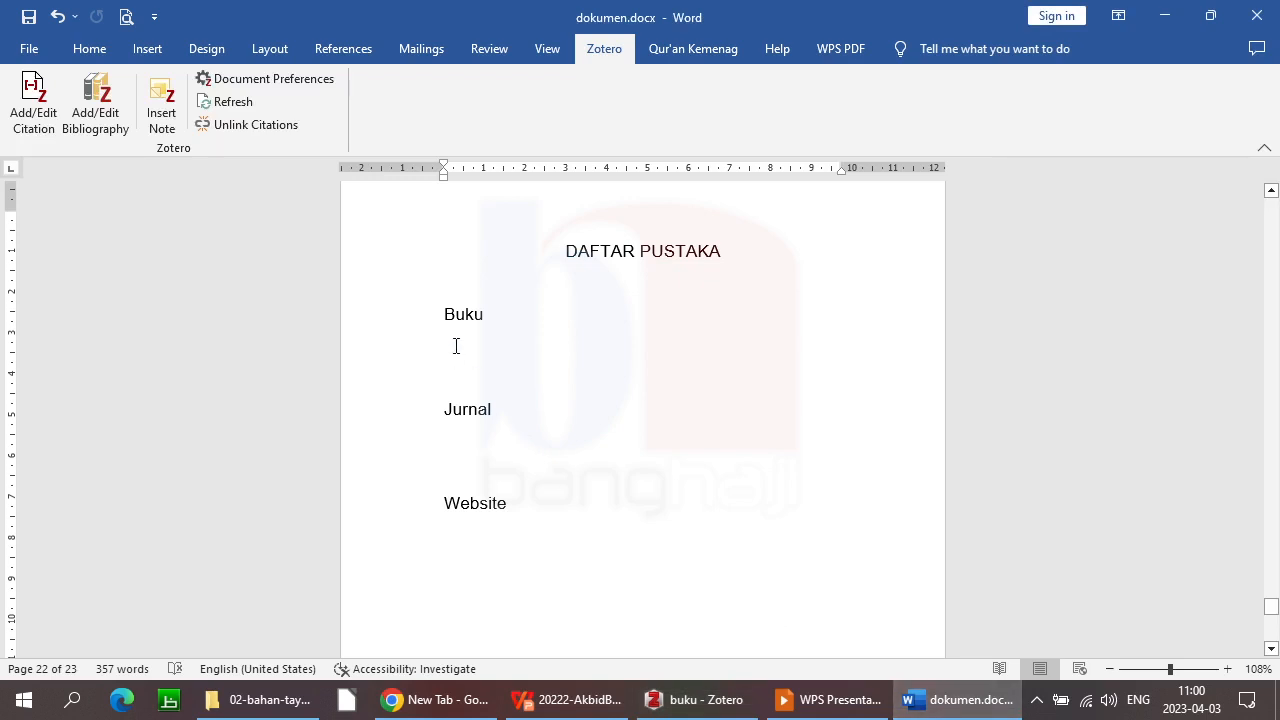
key("ctrl+v")
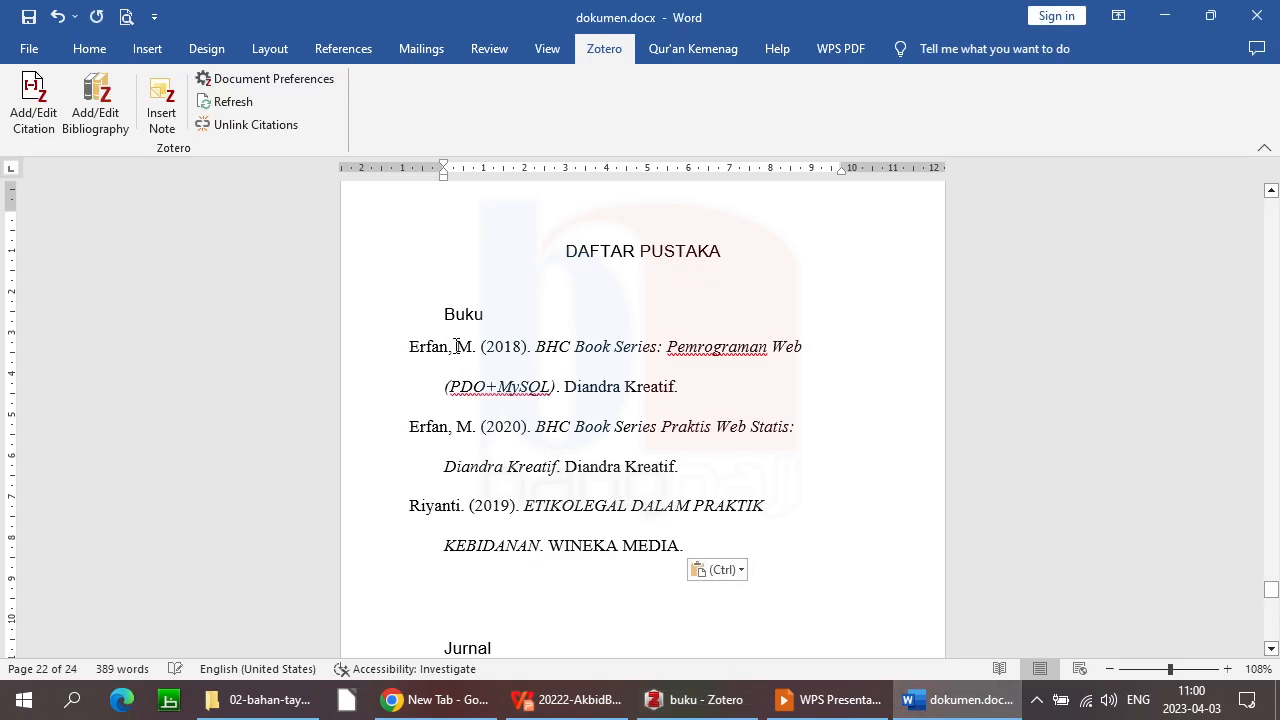
left_click_drag(368, 365, 389, 556)
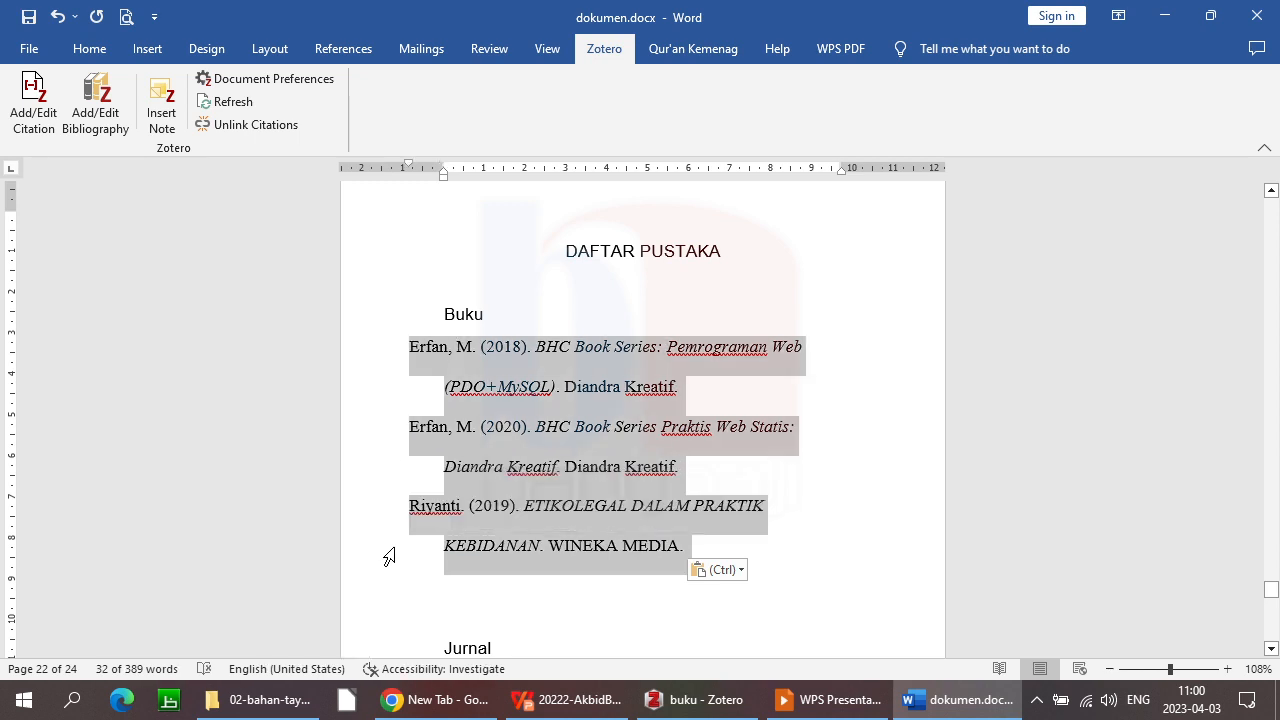
key("ctrl+1")
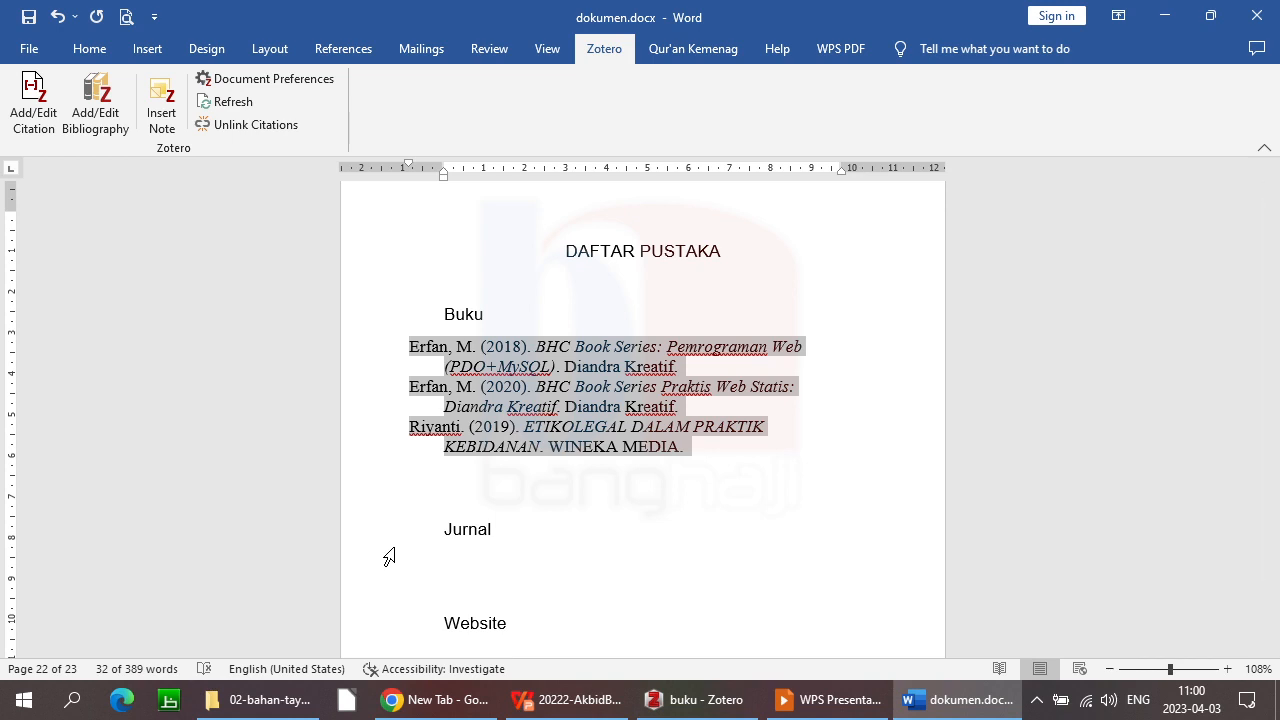
- Put the cursor under Jurnal, switch to Zotero and copy the laporan-ta jurnal collection's APA 7th edition bibliography to the clipboard
left_click(462, 552)
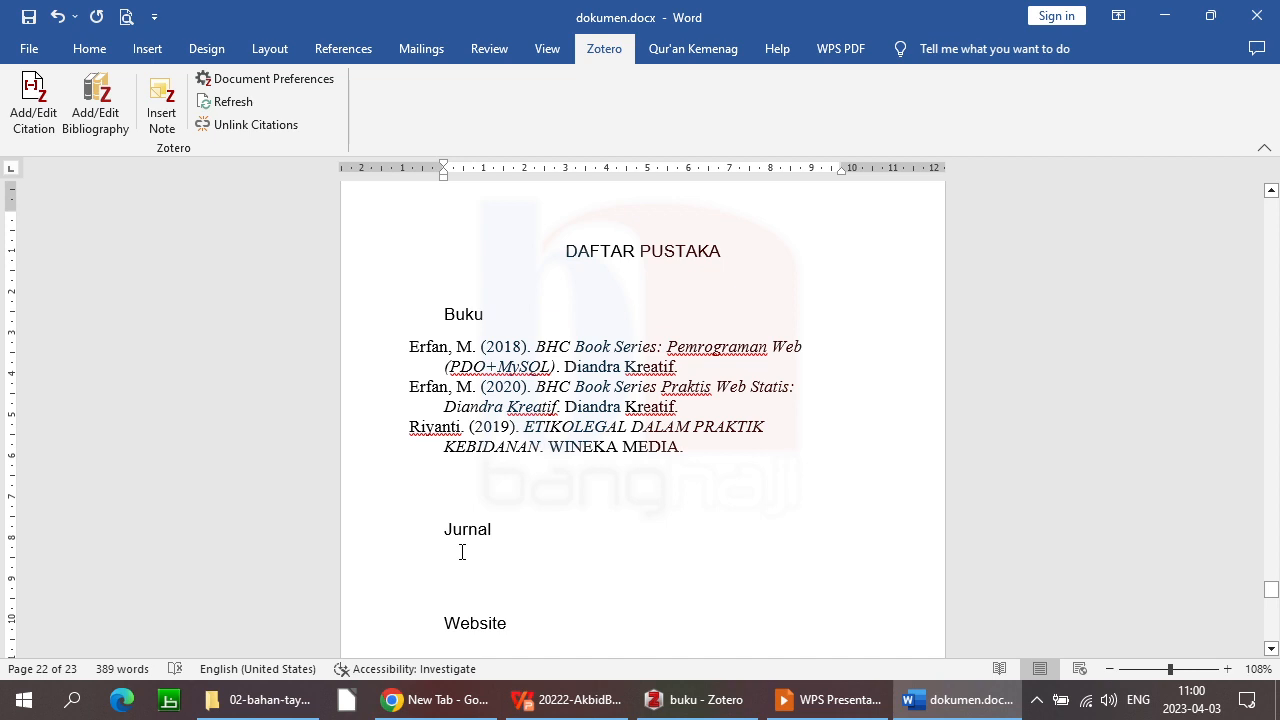
left_click(700, 700)
left_click(94, 272)
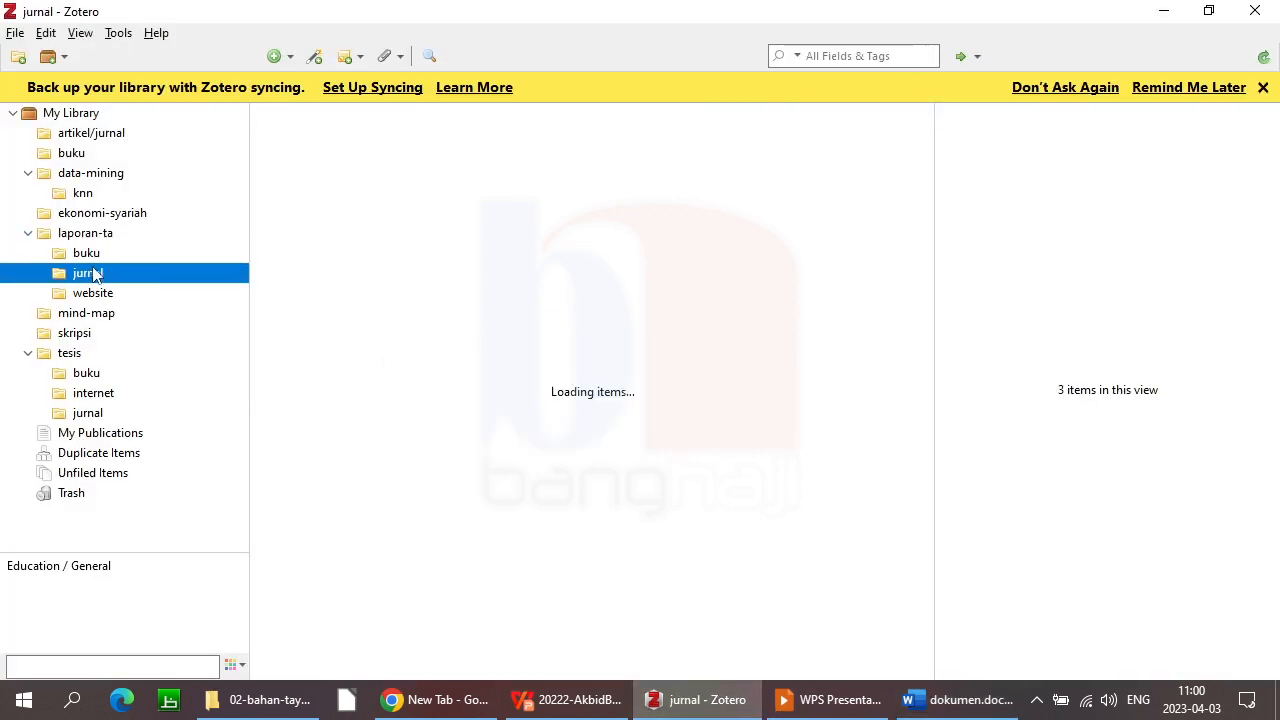
right_click(94, 270)
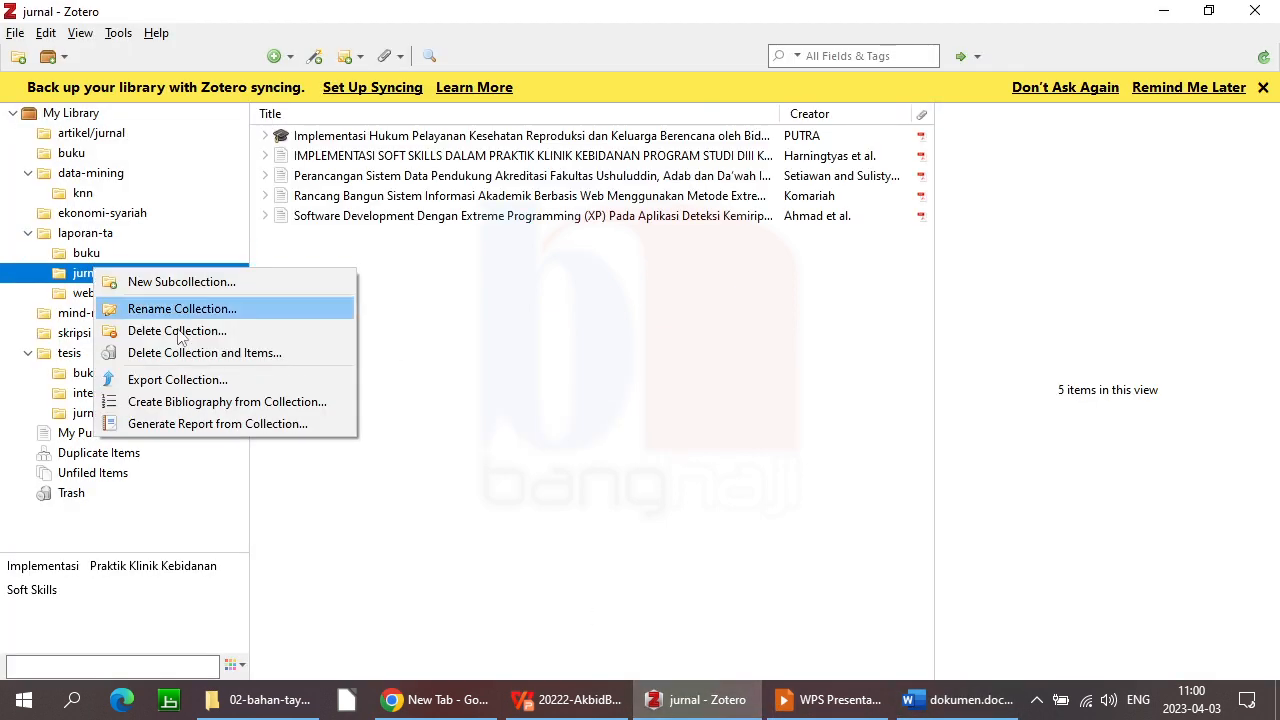
left_click(266, 403)
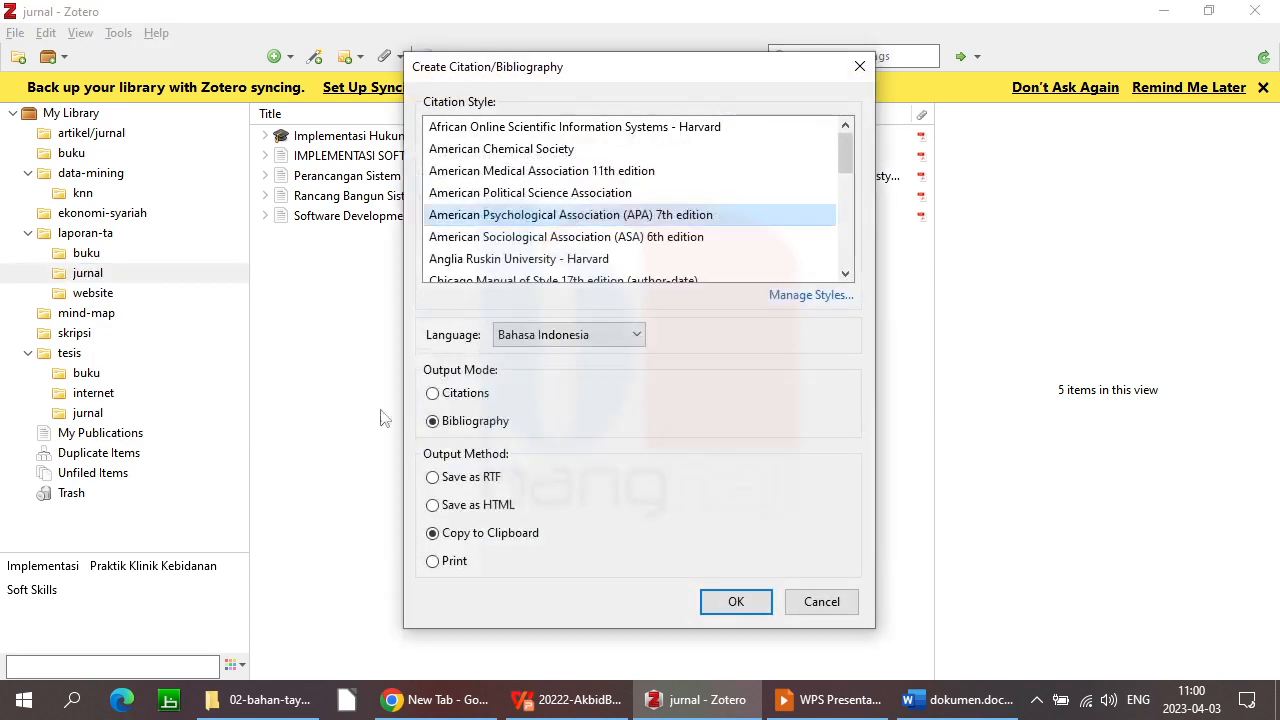
left_click(468, 422)
left_click(500, 543)
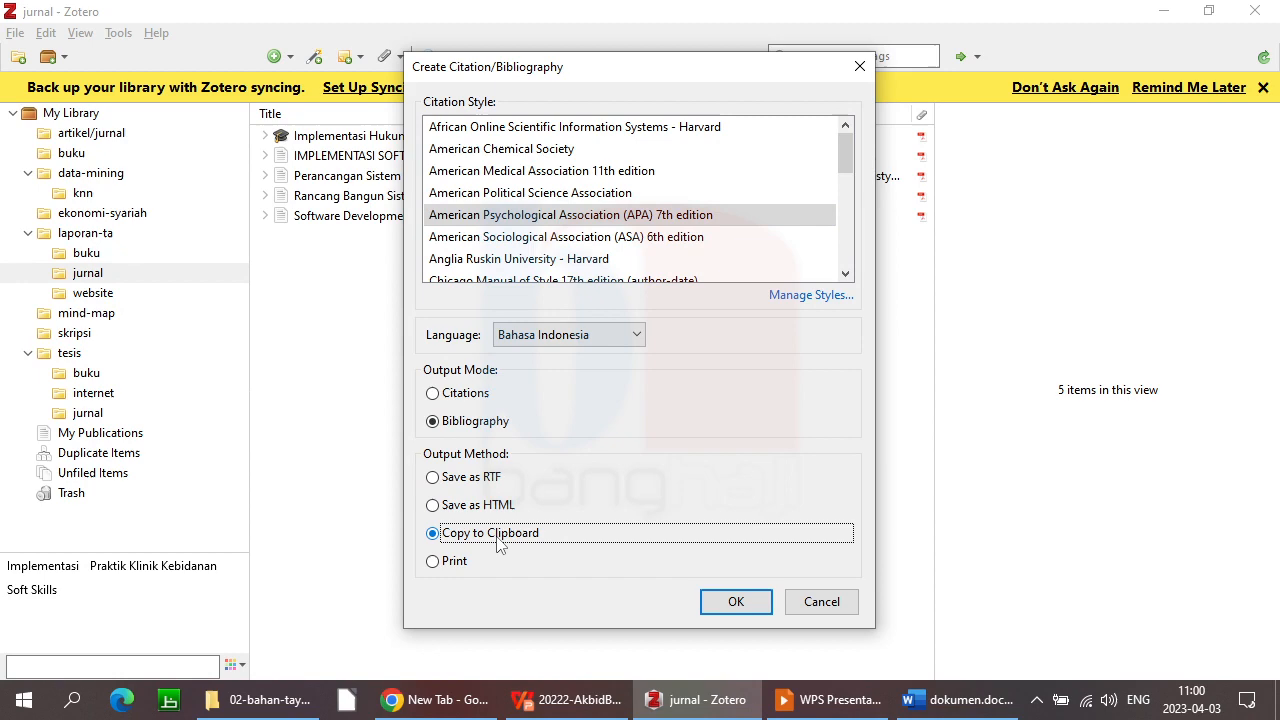
left_click(736, 602)
- Back in Word, paste the journal bibliography under Jurnal and set all of its entries to single line spacing
key("alt+Tab")
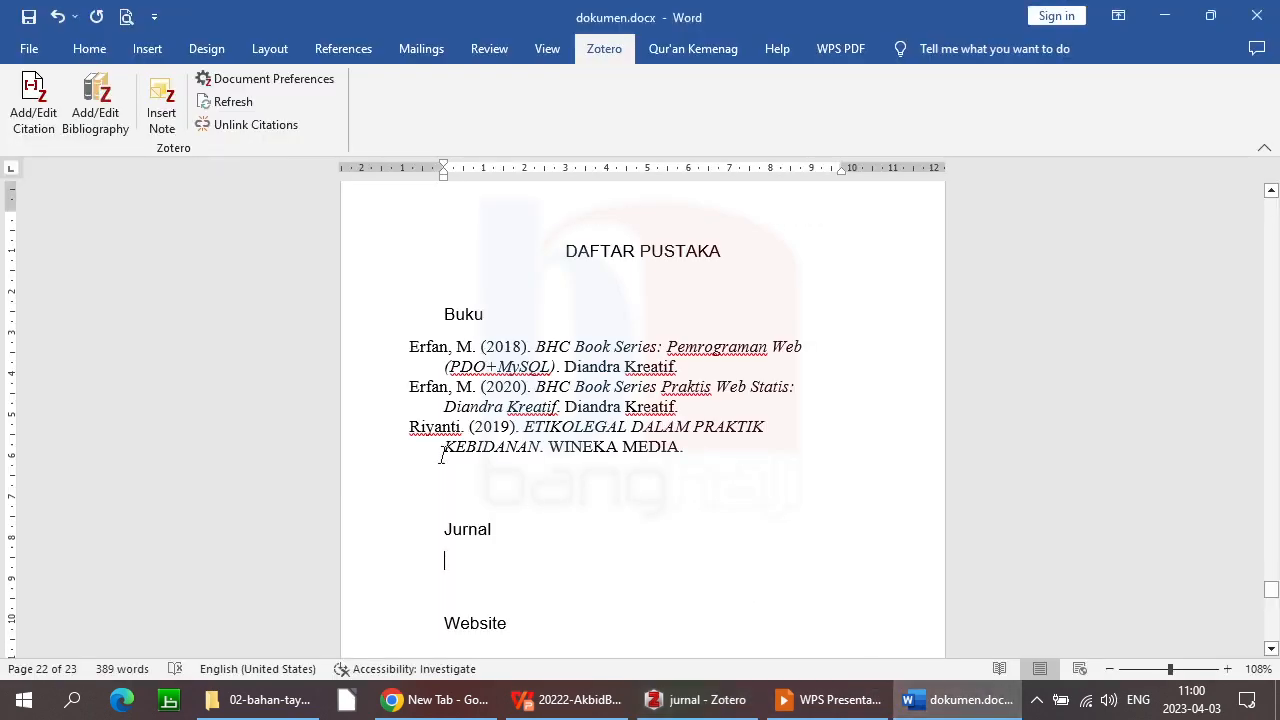
key("ctrl+v")
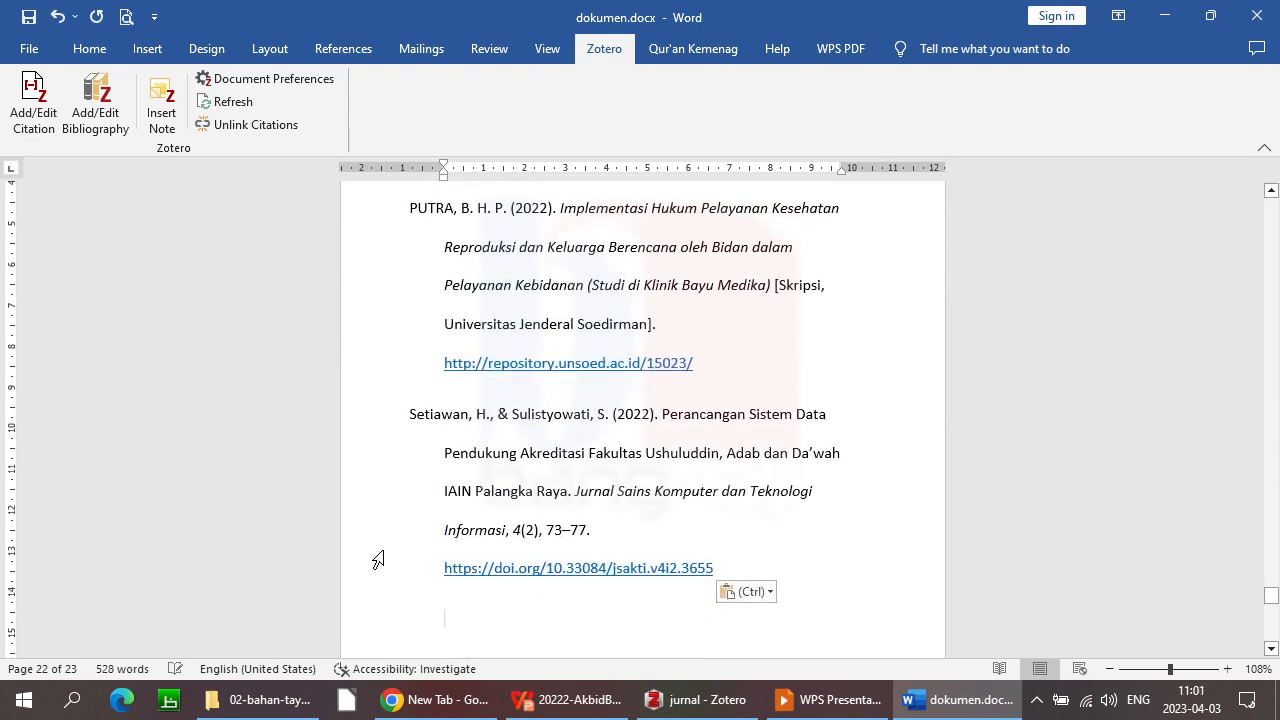
key("shift+Up")
key("shift+Up")
key("shift+Up")
key("shift+Up")
key("shift+Up")
key("shift+Up")
key("shift+Up")
key("shift+Up")
key("shift+Up")
key("shift+Up")
key("shift+Up")
key("shift+Up")
key("shift+Up")
key("shift+Up")
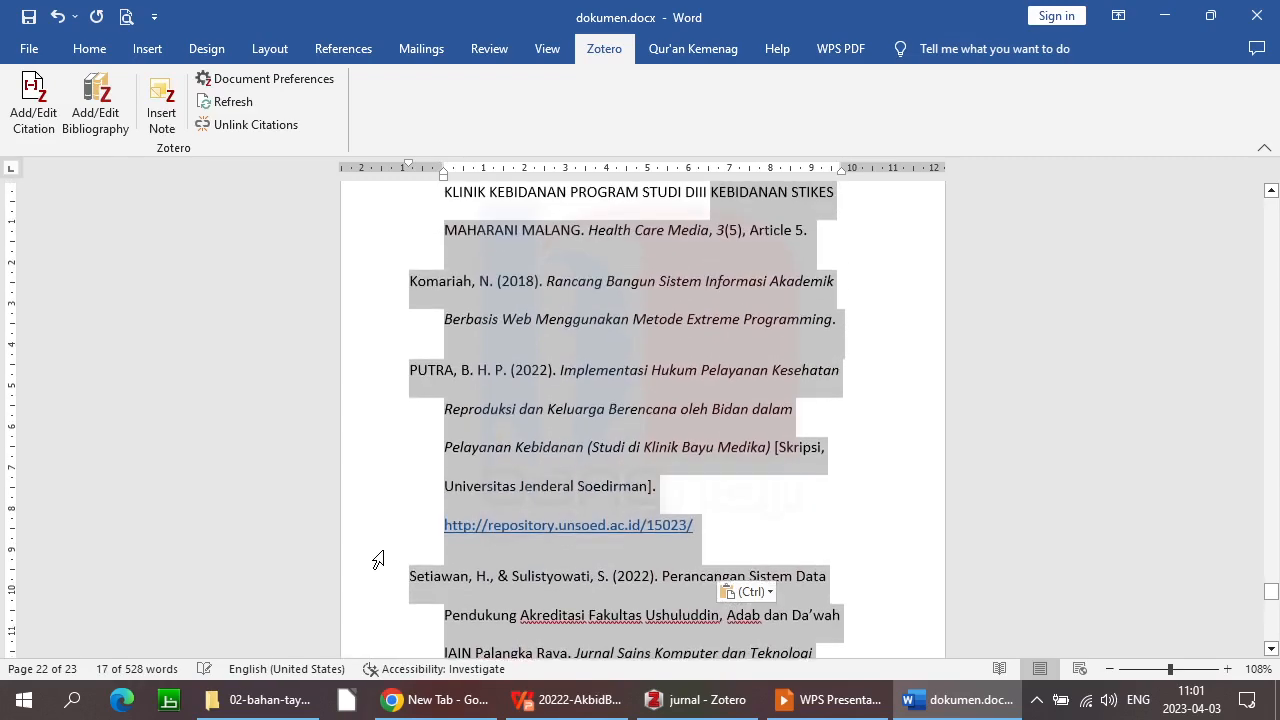
key("shift+Up")
key("shift+Up")
key("shift+Up")
key("shift+Up")
key("shift+Up")
key("shift+Up")
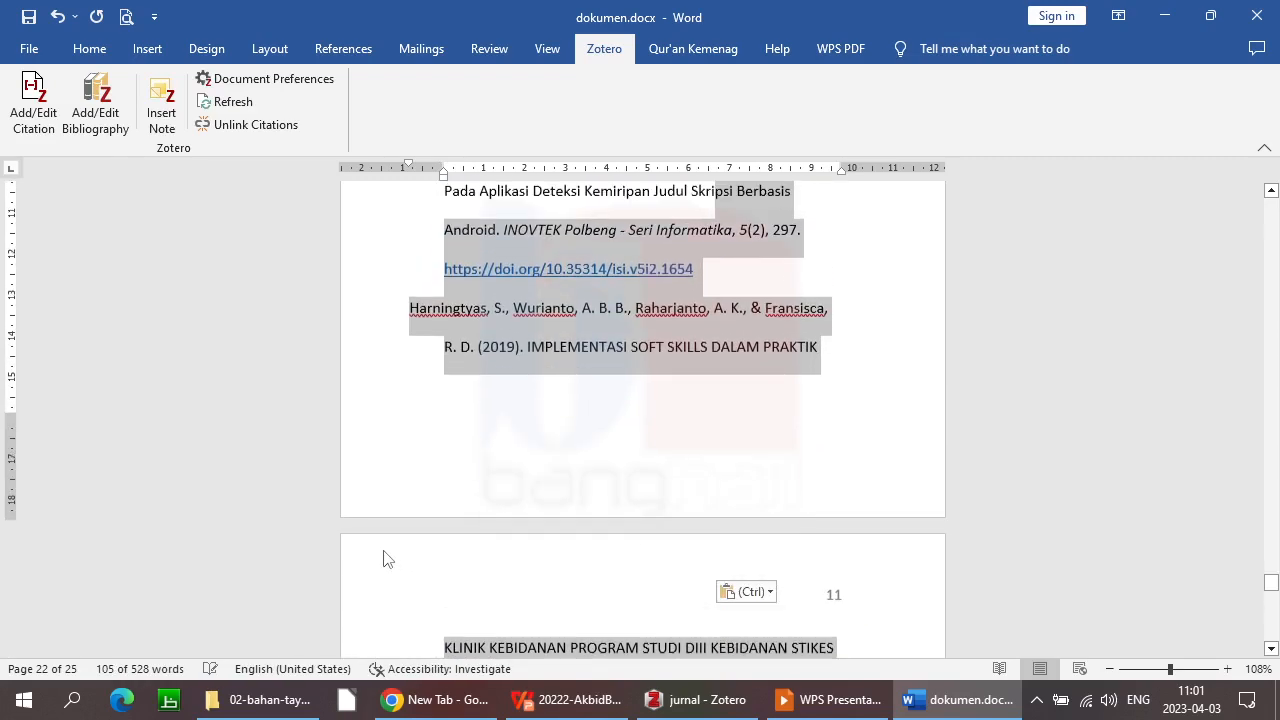
key("shift+Up")
key("shift+Up")
key("shift+Up")
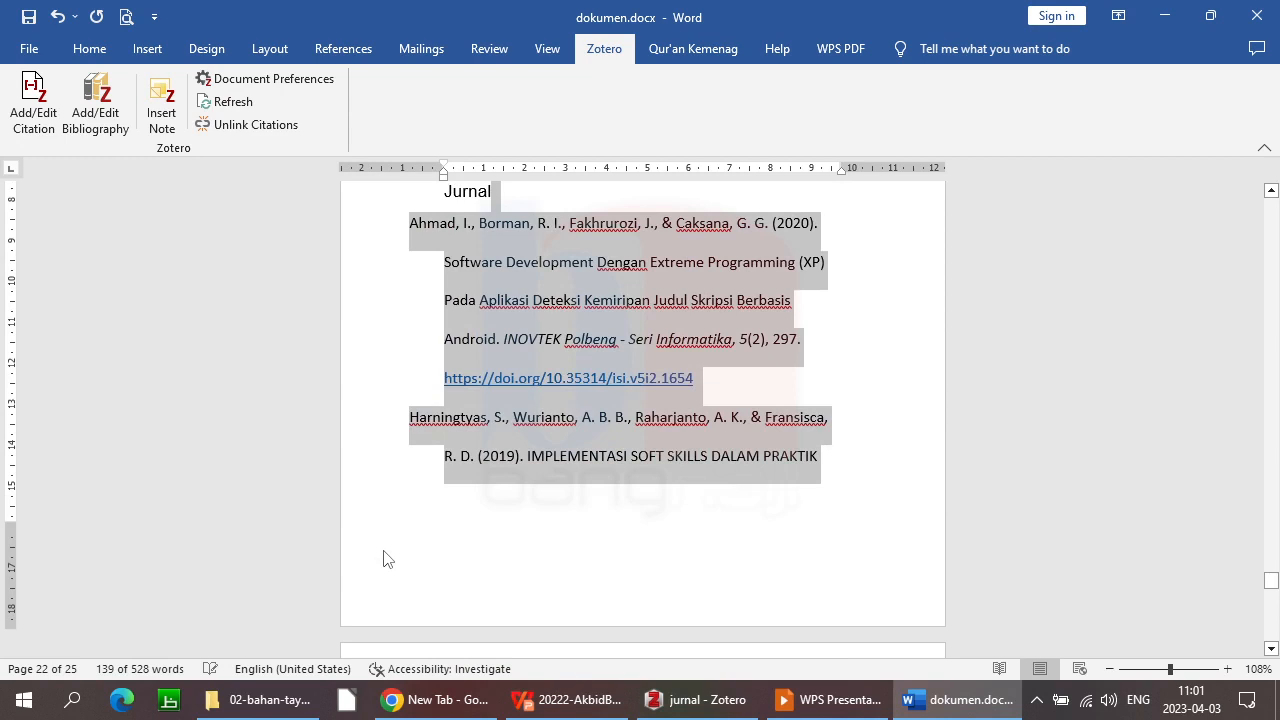
key("shift+Right")
key("ctrl+1")
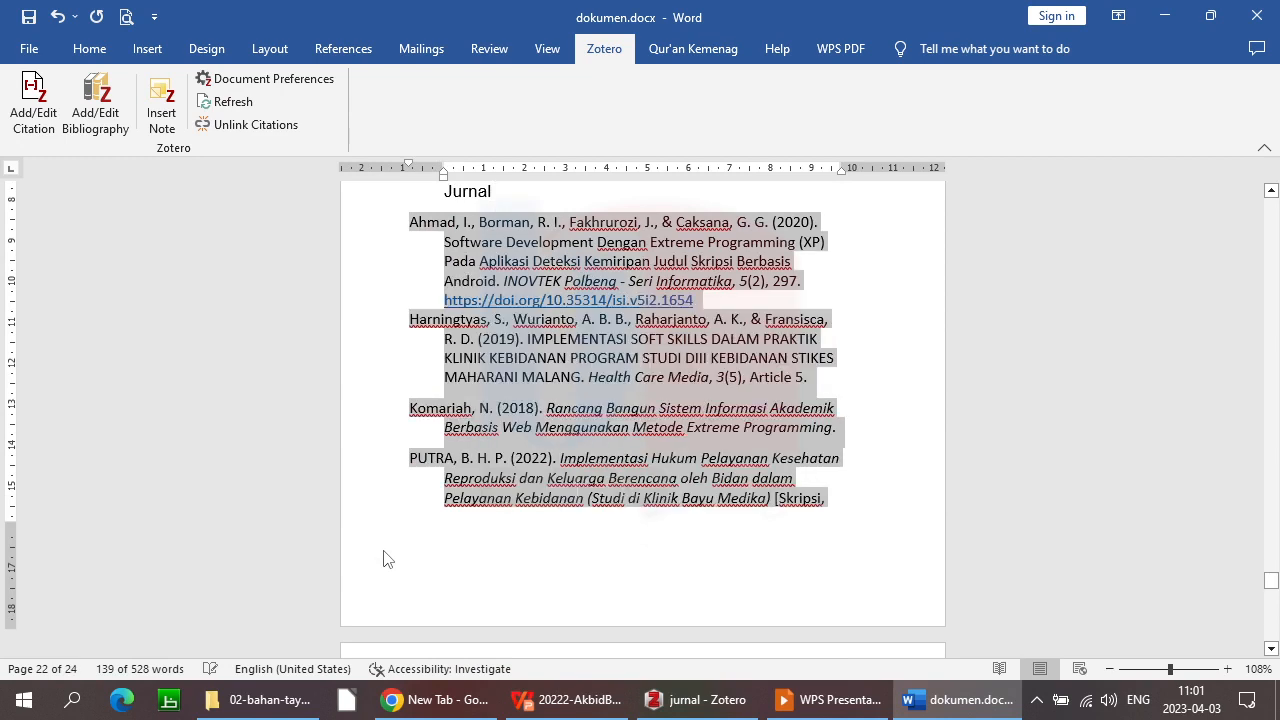
- Place the cursor on the empty line below the Website heading, after the pasted journal bibliography
left_click(1271, 190)
left_click(1271, 190)
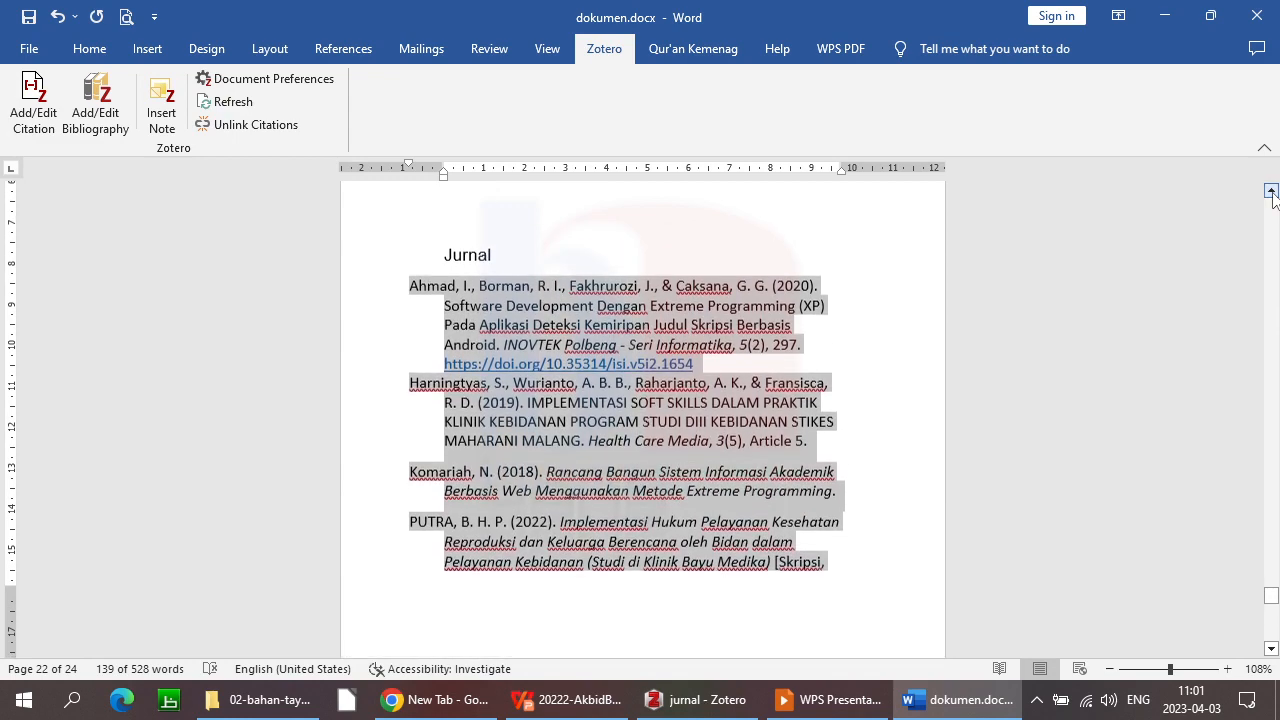
left_click(1271, 648)
left_click(1271, 648)
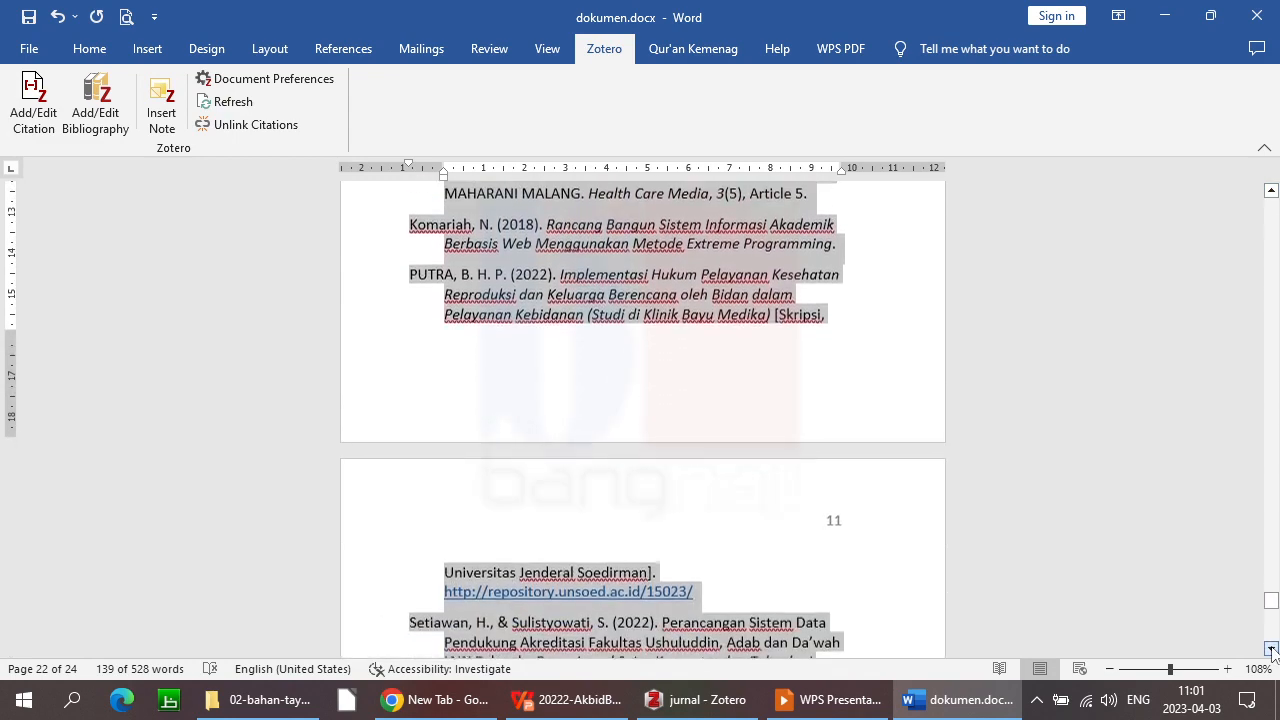
left_click(1271, 648)
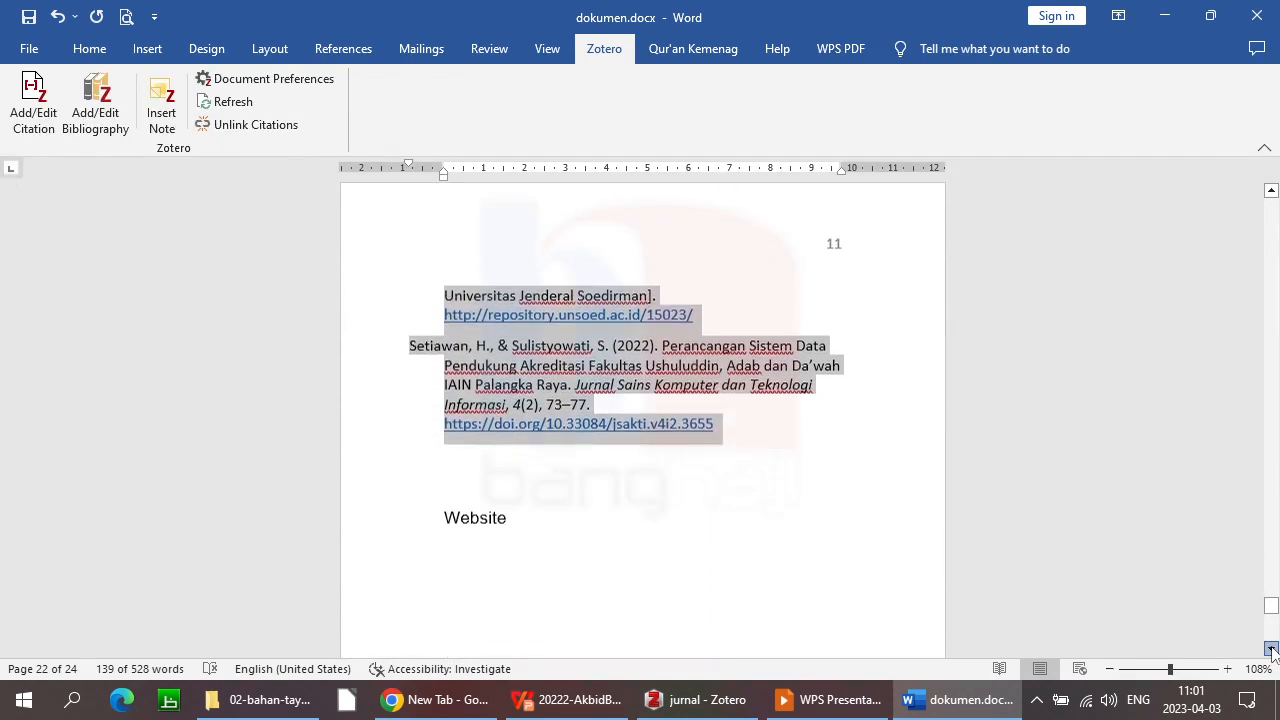
left_click(449, 471)
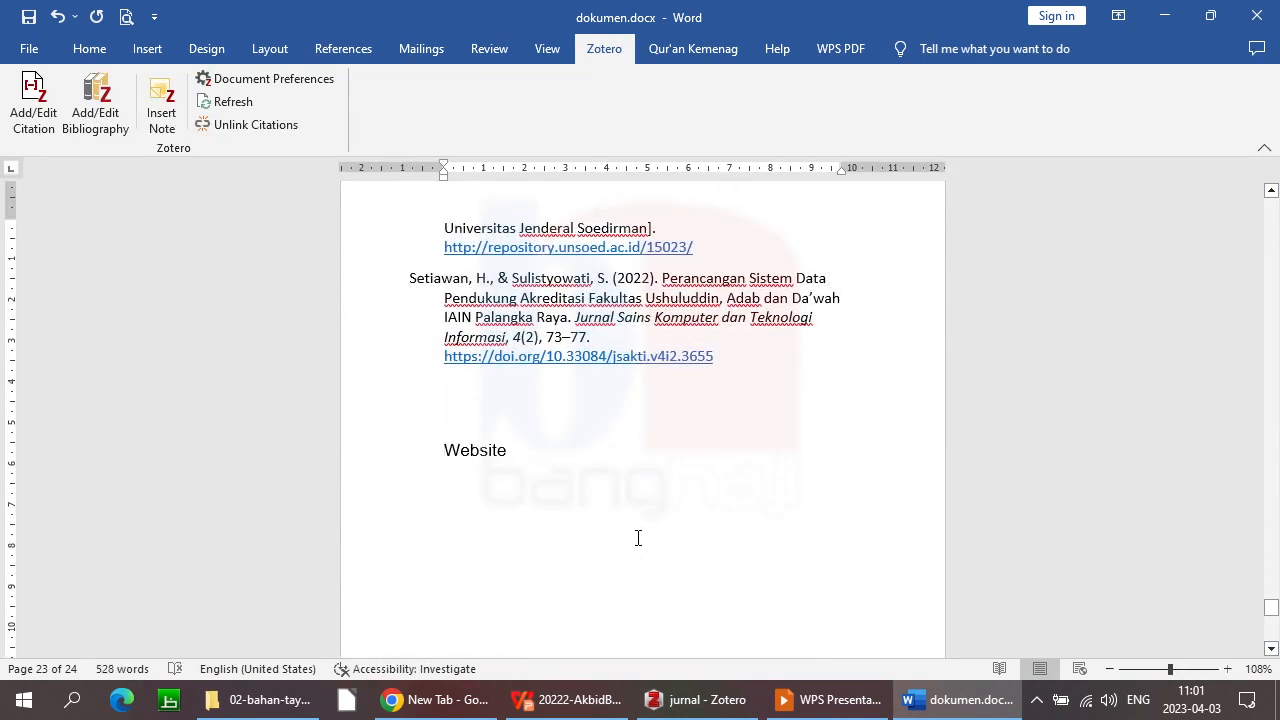
key("Up")
key("Down")
- Switch to Zotero and copy the laporan-ta website collection's bibliography to the clipboard in American Psychological Association (APA) 7th edition style
left_click(700, 699)
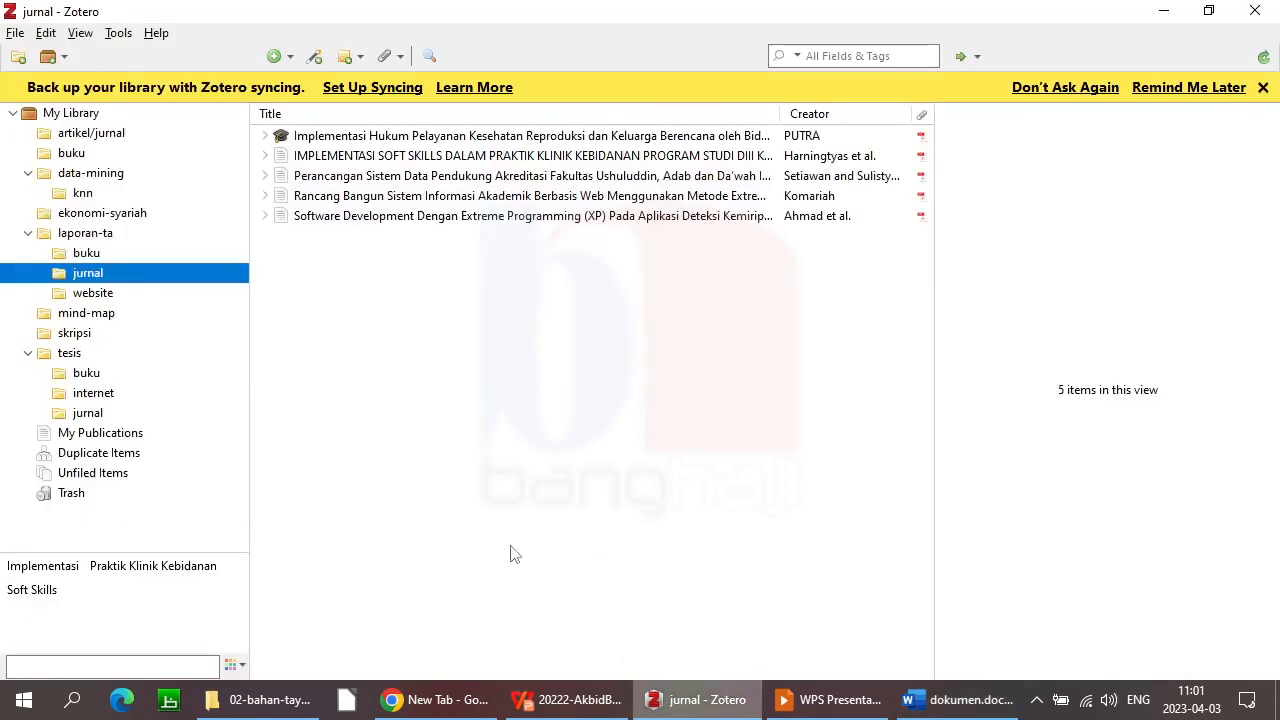
right_click(93, 290)
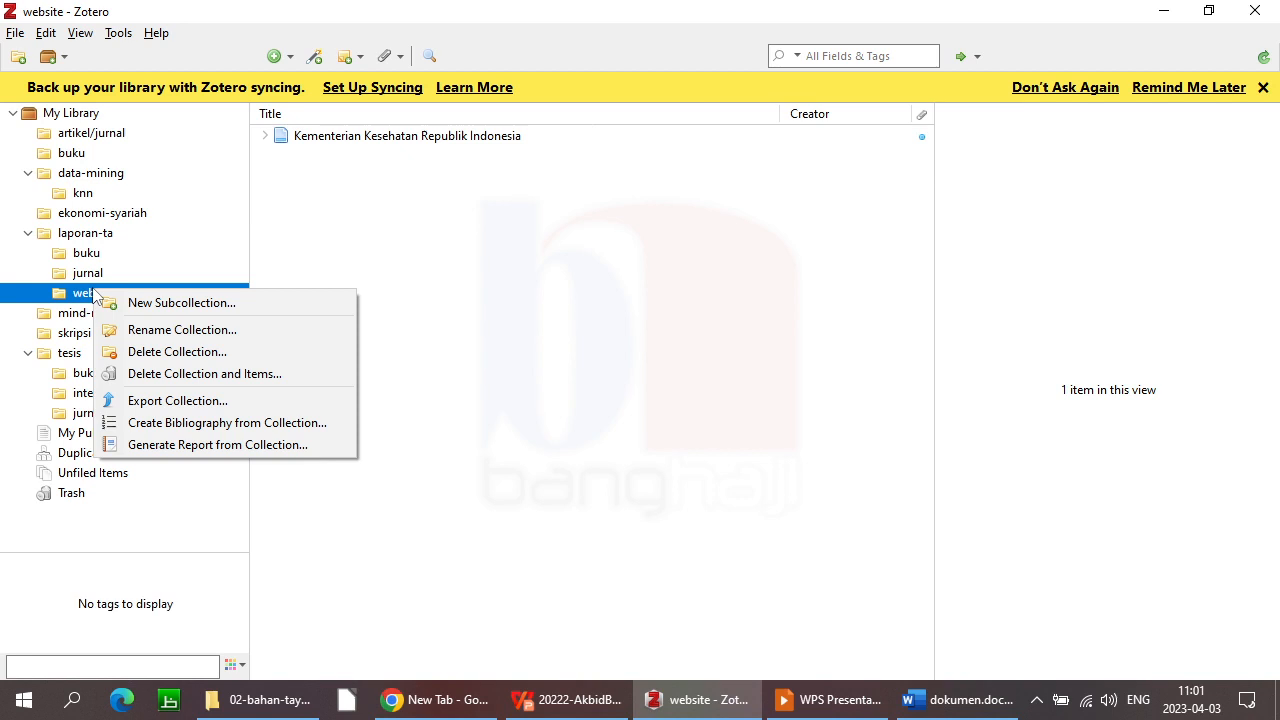
left_click(272, 424)
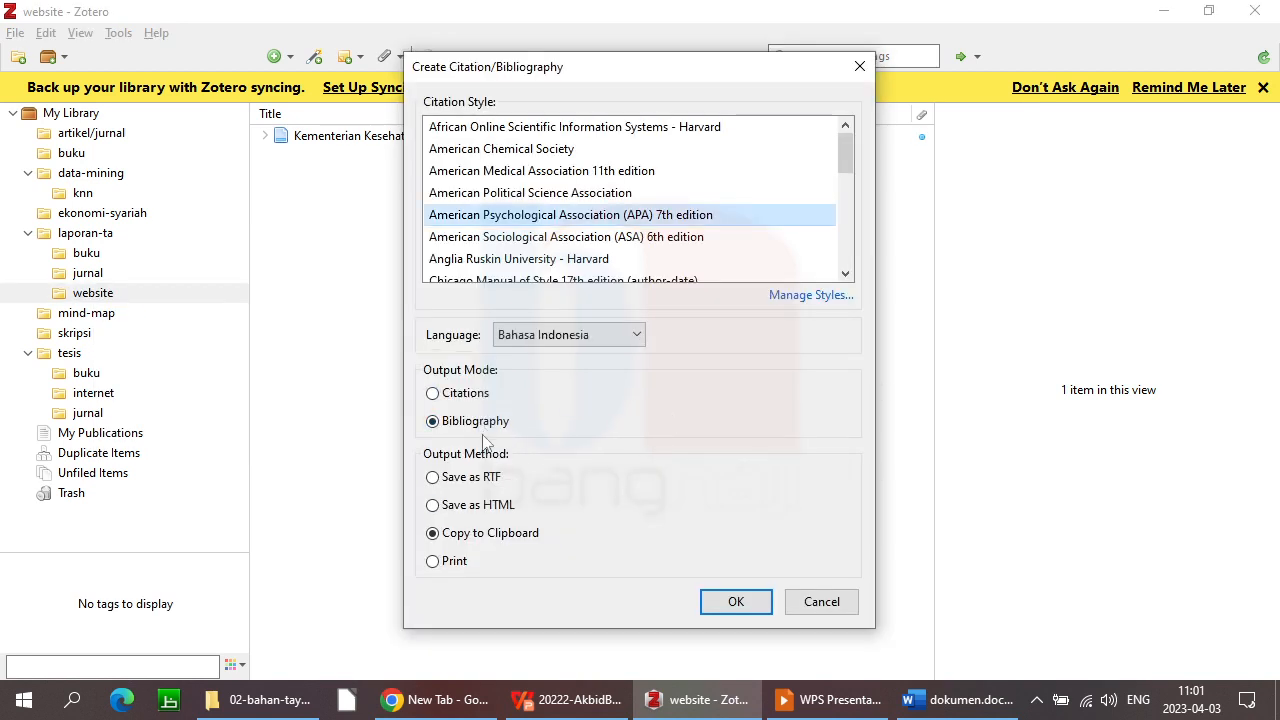
left_click(736, 601)
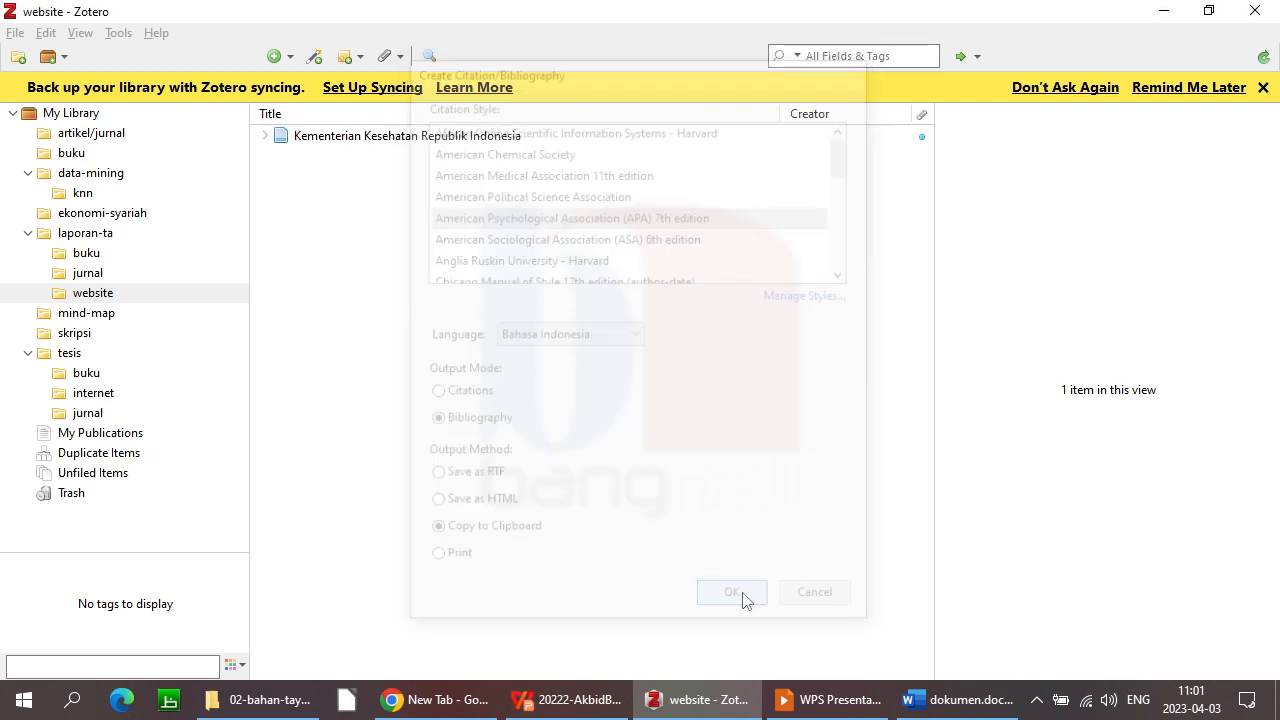
- Back in Word, paste the website bibliography under Website and set its entry to single line spacing
left_click(958, 699)
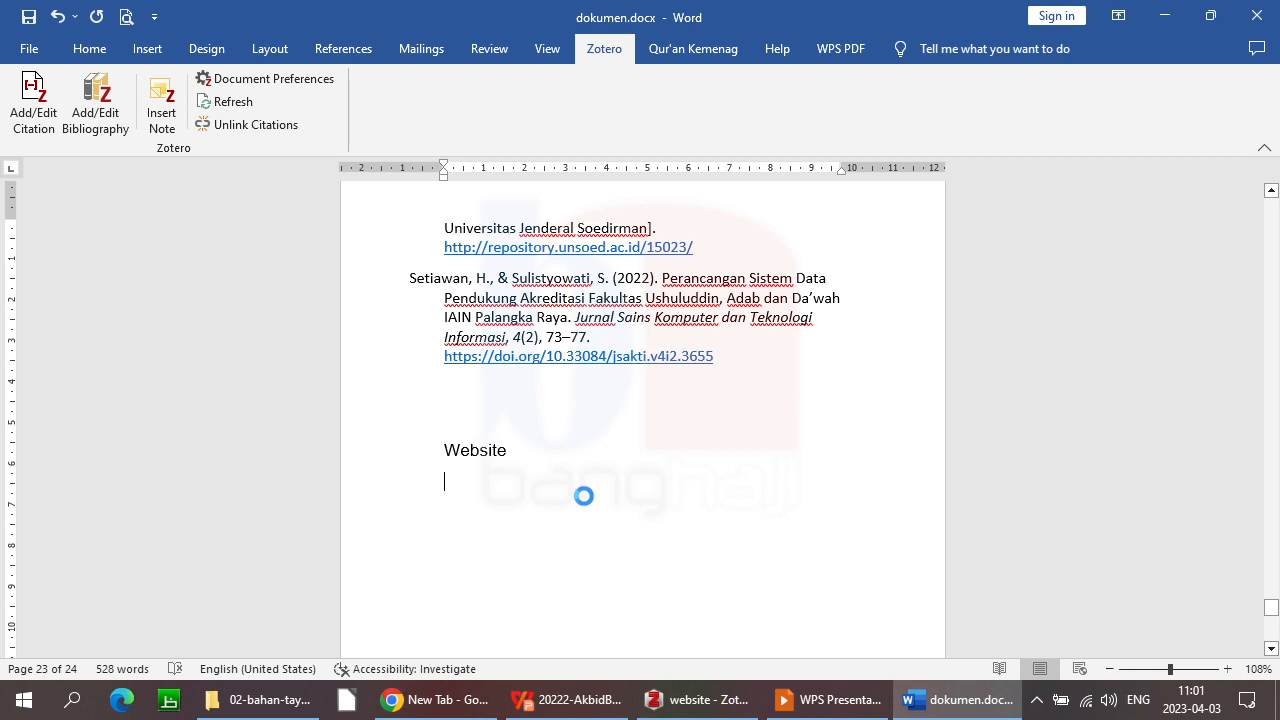
key("ctrl+v")
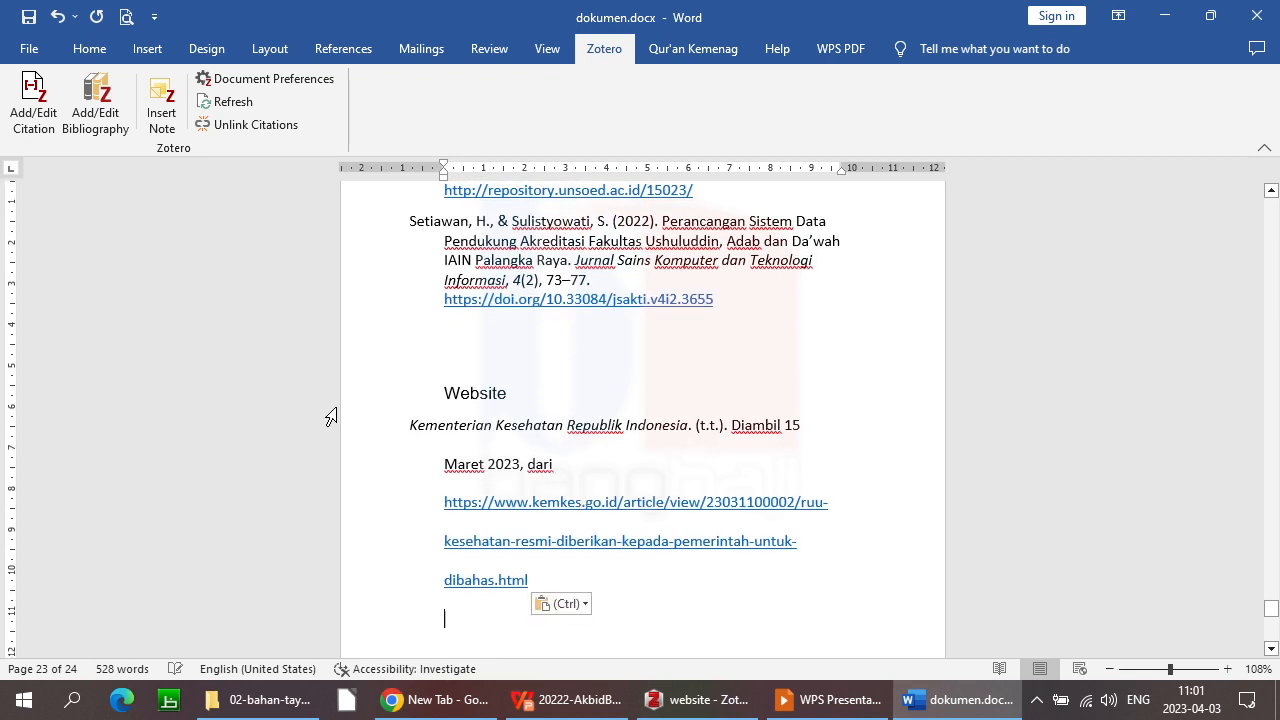
left_click_drag(346, 432, 403, 600)
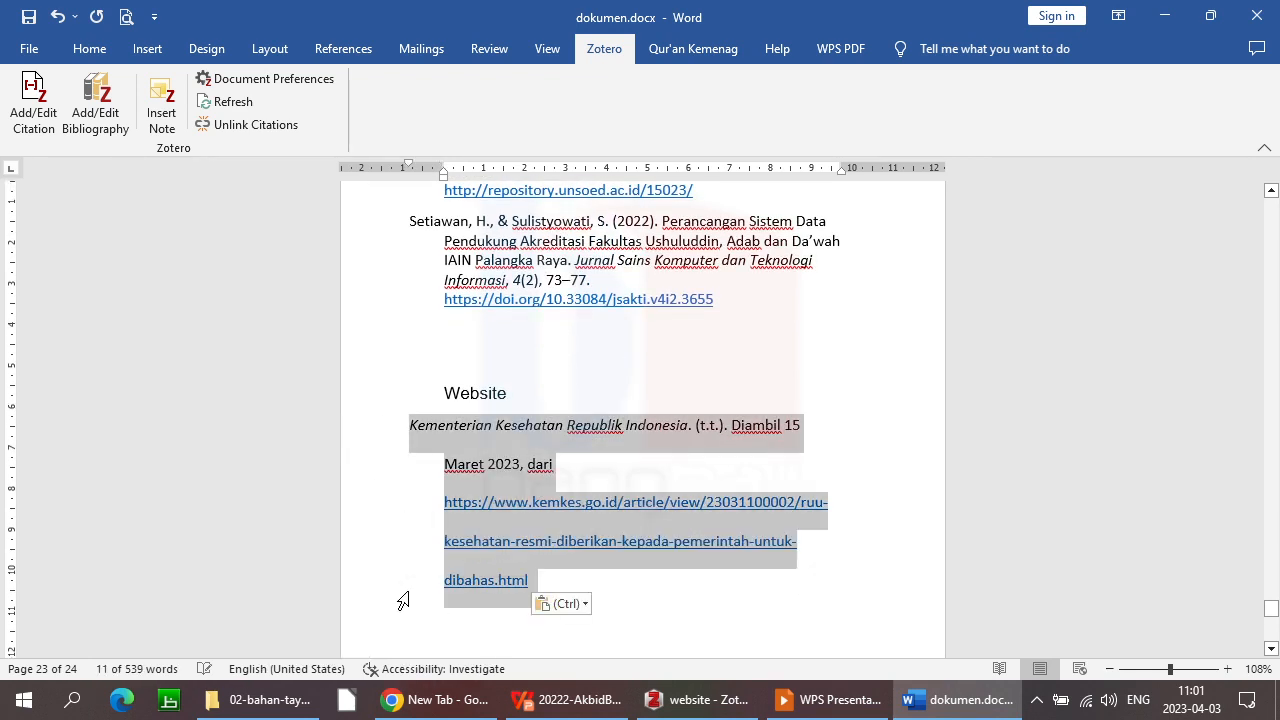
key("ctrl+1")
left_click(531, 334)
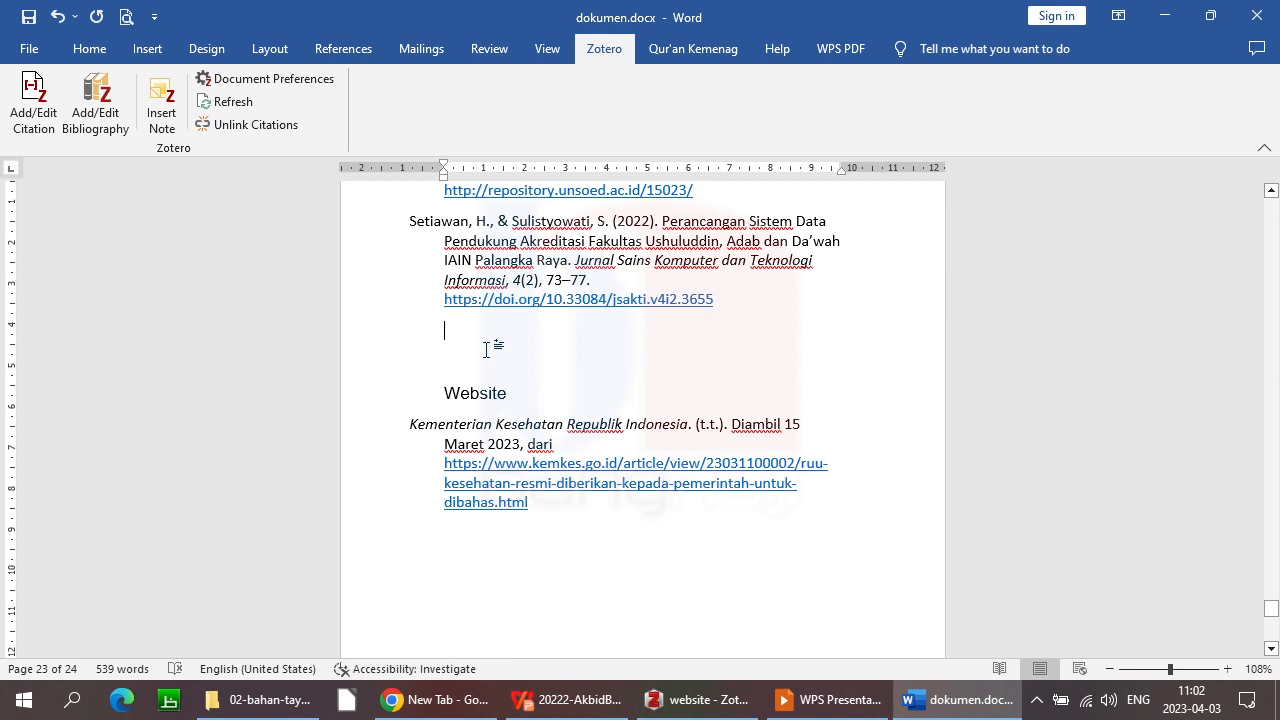
- Switch to Zotero and display the items of the laporan-ta jurnal collection
key("alt+Tab")
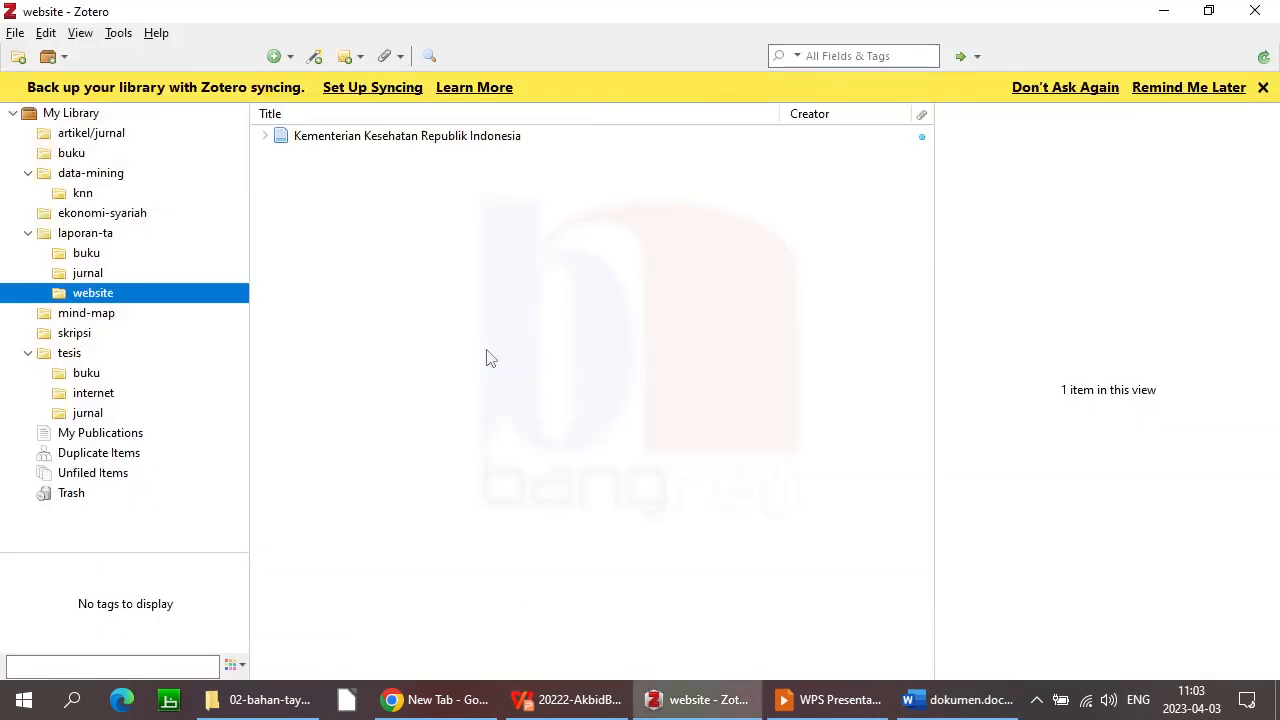
left_click(481, 349)
left_click(160, 276)
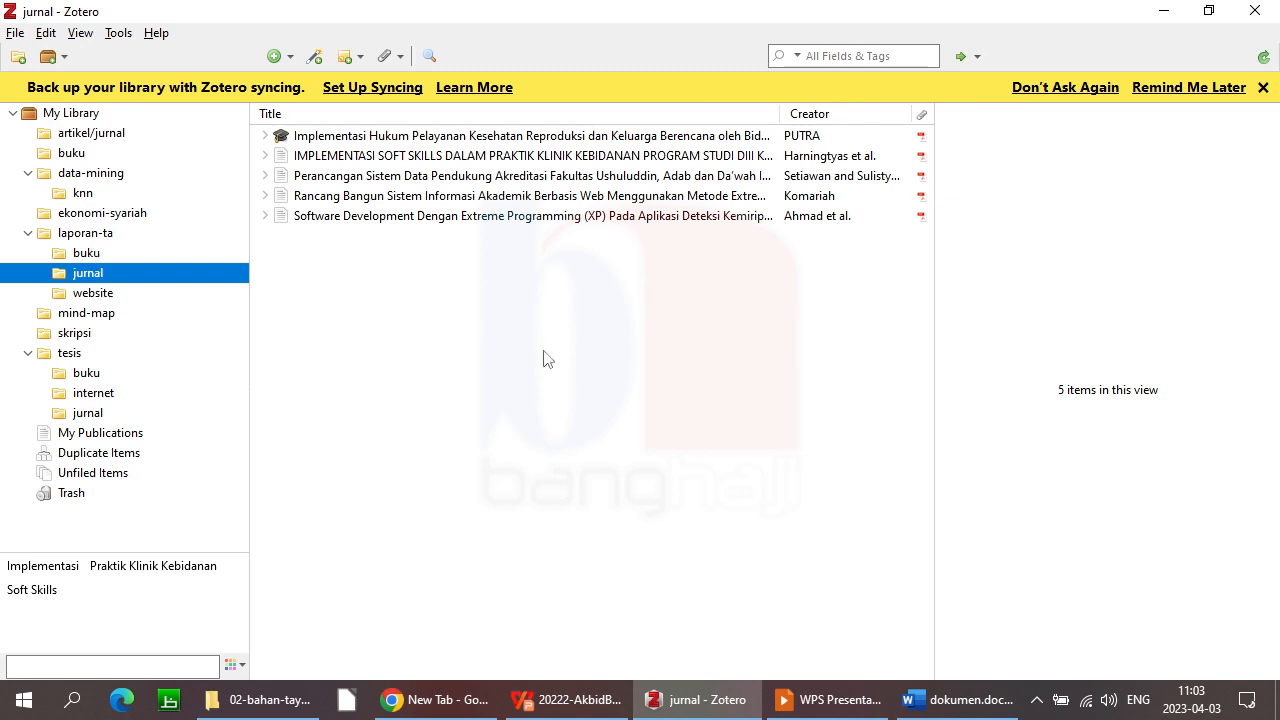
- Switch to the WPS Presentation slideshow and advance past the slide on creating bibliographies by reference group
key("alt+Tab")
key("alt+Tab")
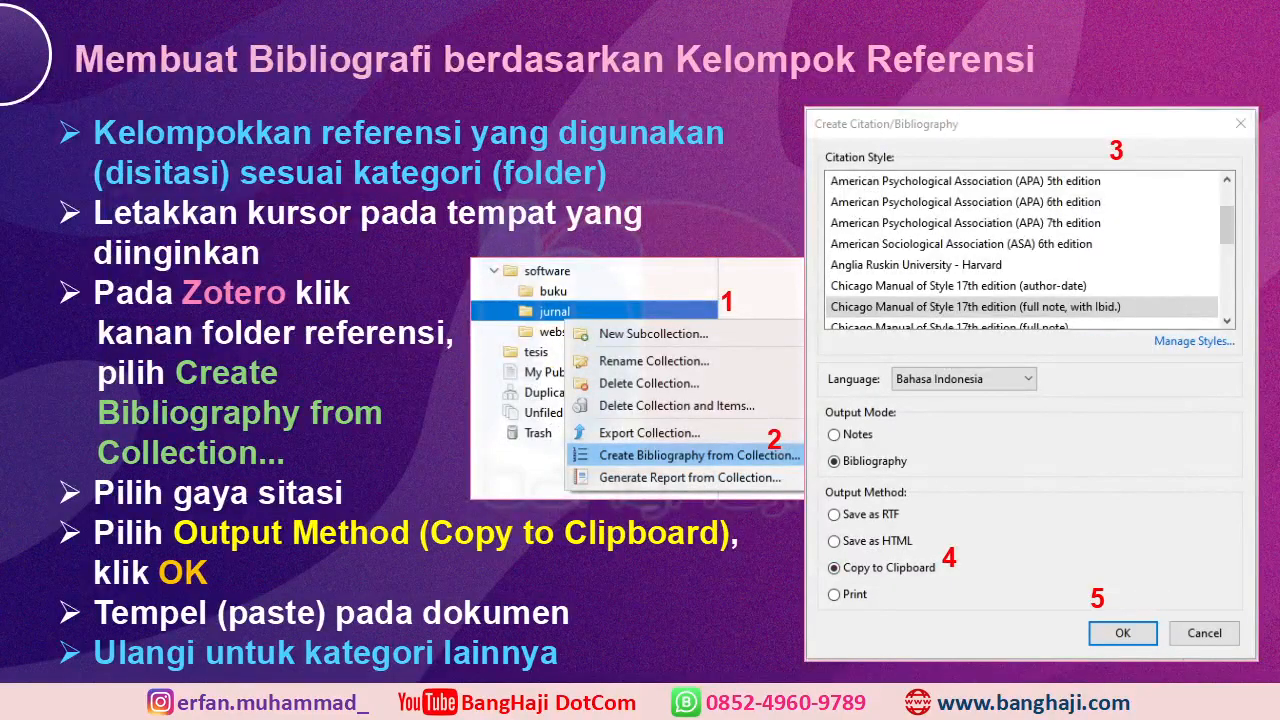
key("Right")
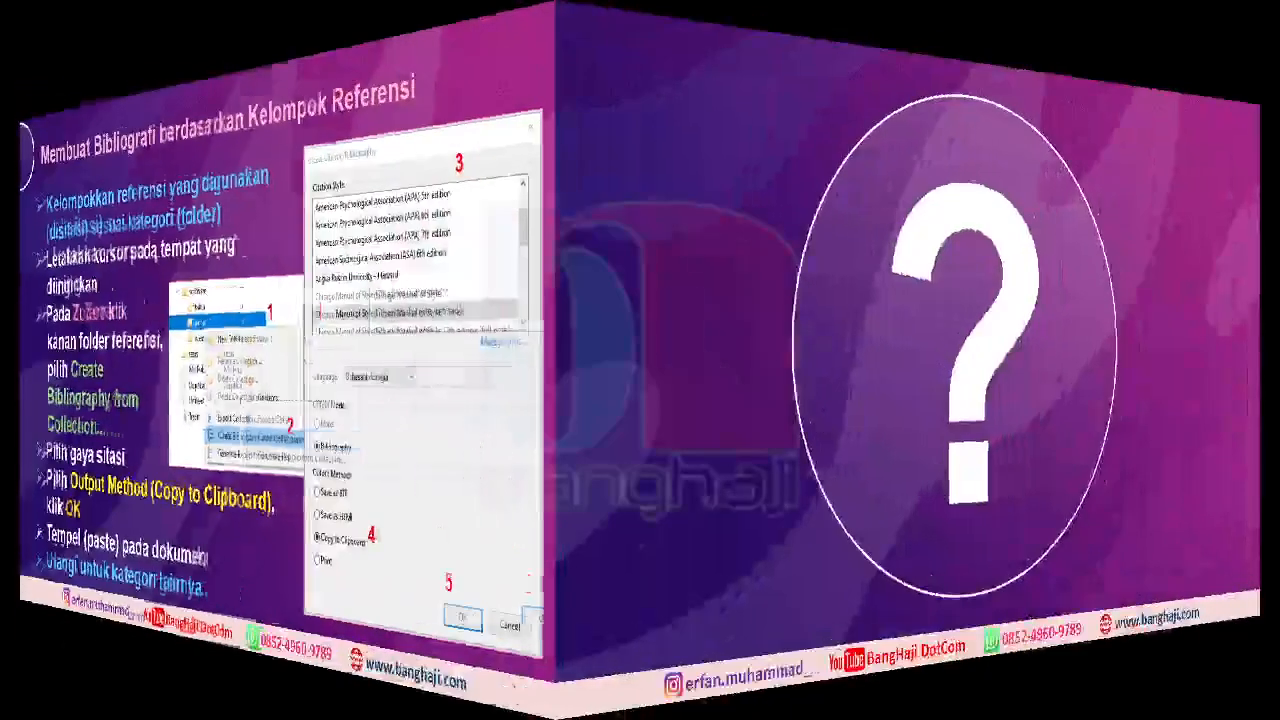